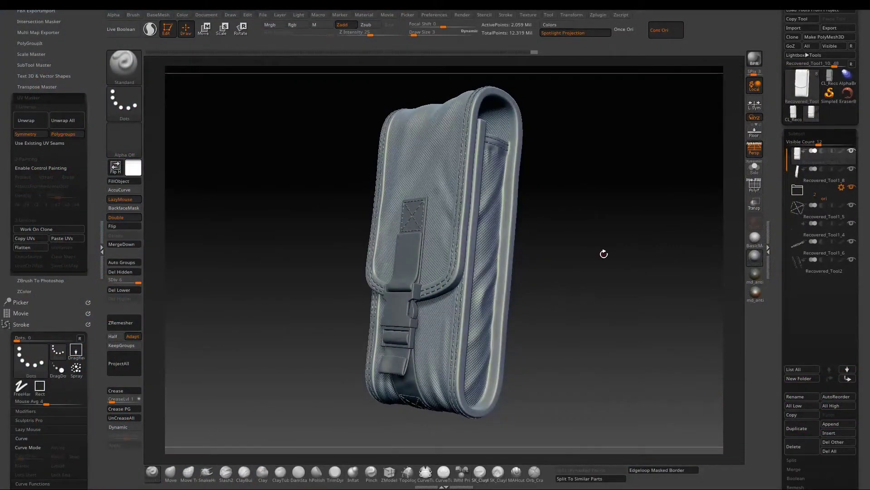
Duplicate the pouch body subtool, delete its lower subdivision levels and check it in isolation.
{"action": "left_click_drag", "start_coordinate": [604, 254], "coordinate": [646, 256]}
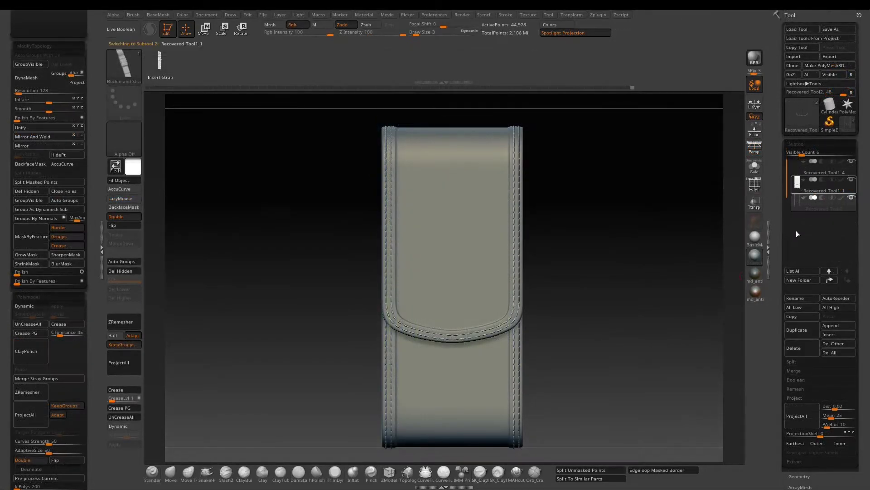
{"action": "left_click", "coordinate": [798, 333]}
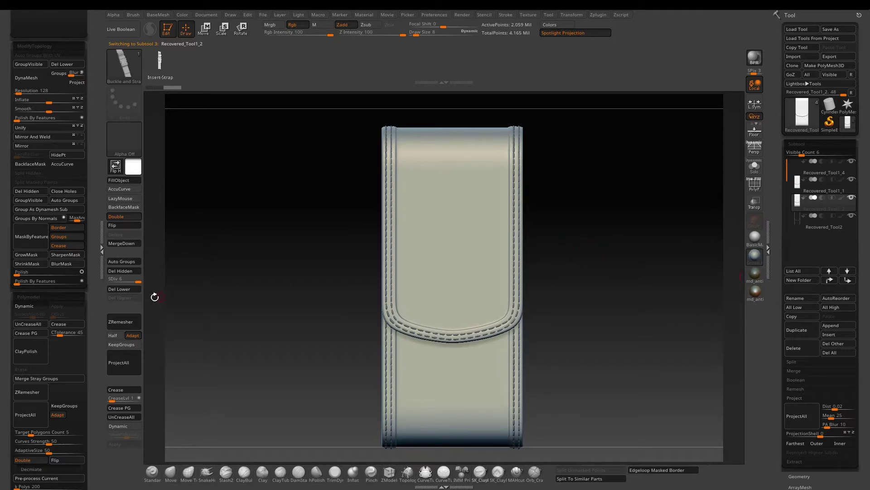
{"action": "left_click", "coordinate": [130, 289]}
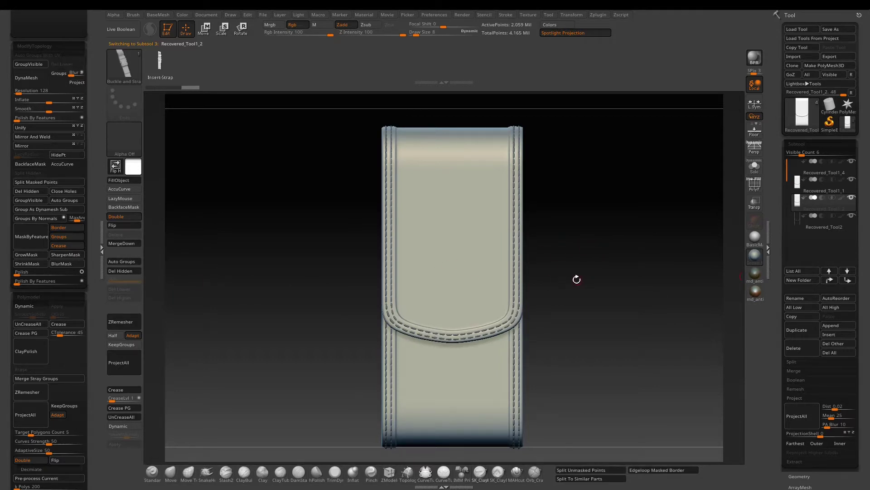
{"action": "key", "text": "shift+s"}
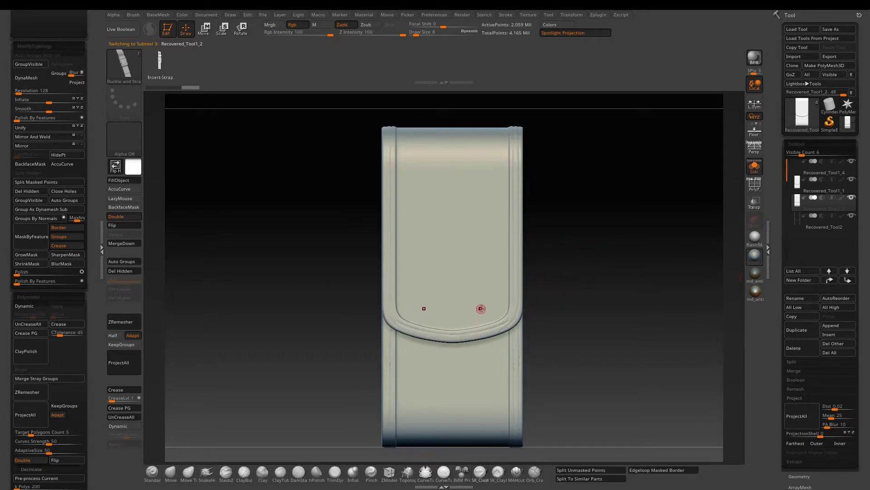
{"action": "key", "text": "shift+s"}
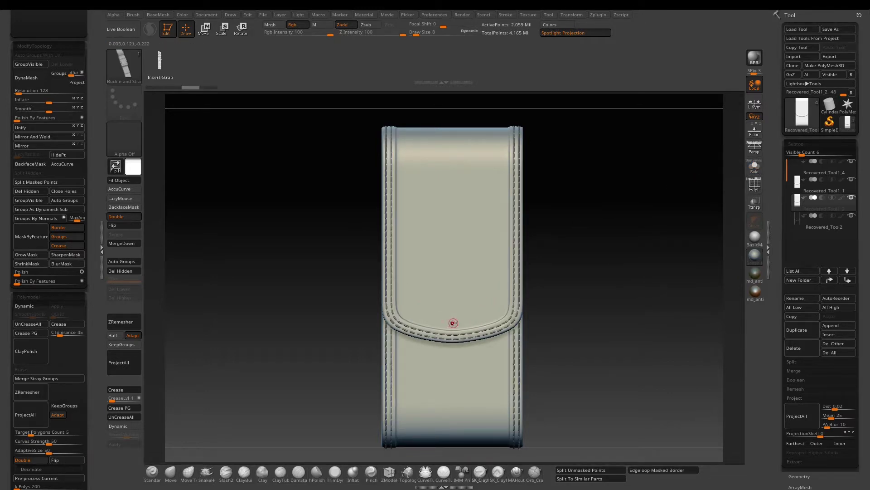
Insert a buckle-and-strap mesh centred over the flap's lower edge and split its unmasked points into a separate subtool.
{"action": "left_click_drag", "start_coordinate": [453, 323], "coordinate": [446, 218]}
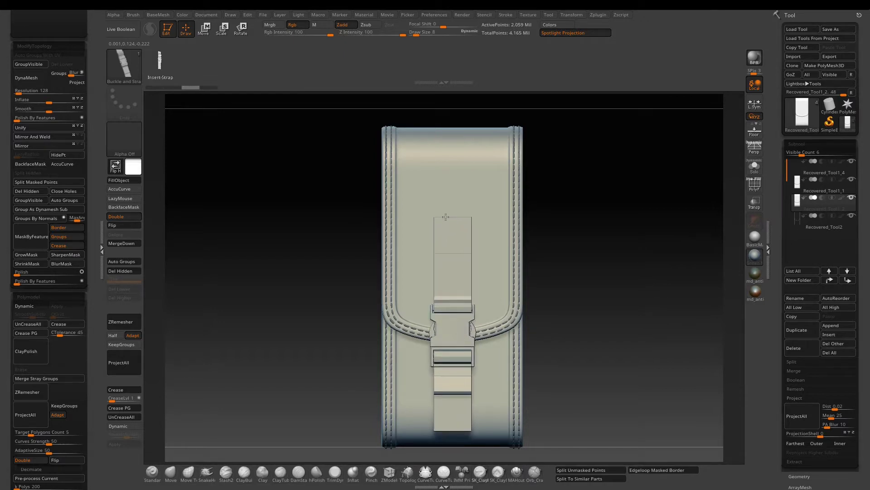
{"action": "left_click_drag", "start_coordinate": [606, 231], "coordinate": [601, 312]}
{"action": "left_click", "coordinate": [596, 470]}
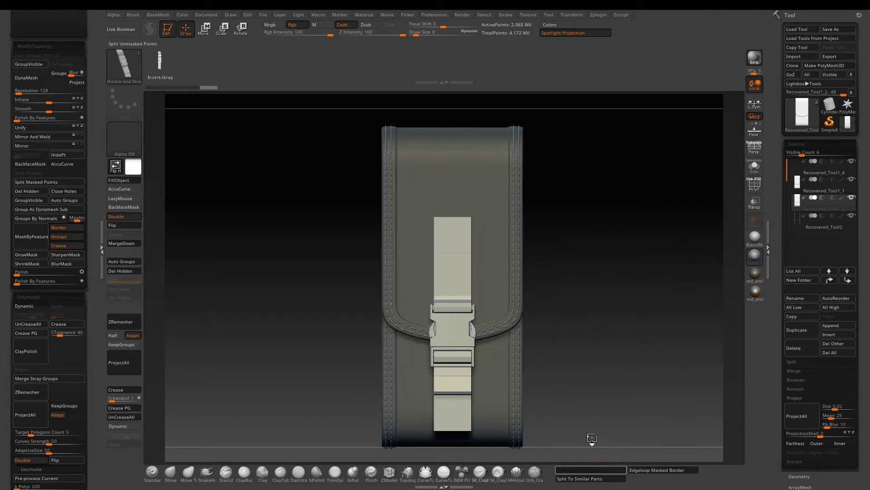
Move the buckle-and-strap subtool down so its lower end reaches the pouch's bottom edge.
{"action": "left_click_drag", "start_coordinate": [579, 267], "coordinate": [583, 271], "text": "alt"}
{"action": "left_click", "coordinate": [819, 224]}
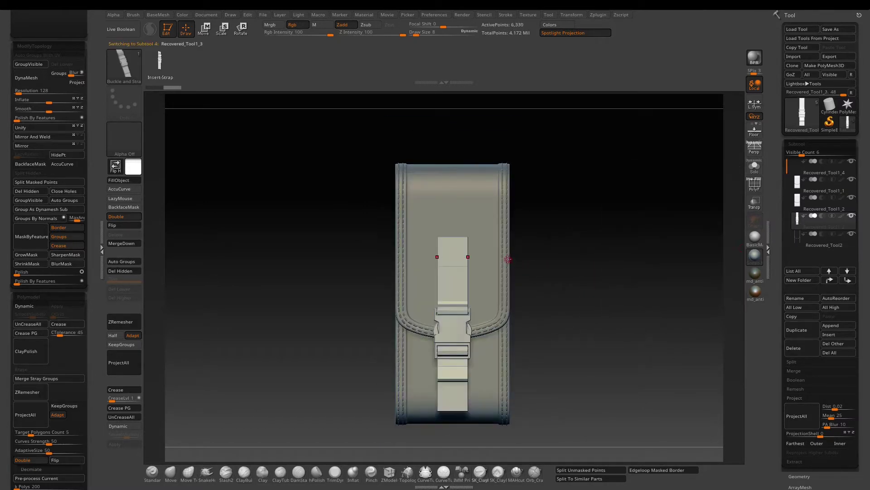
{"action": "key", "text": "w"}
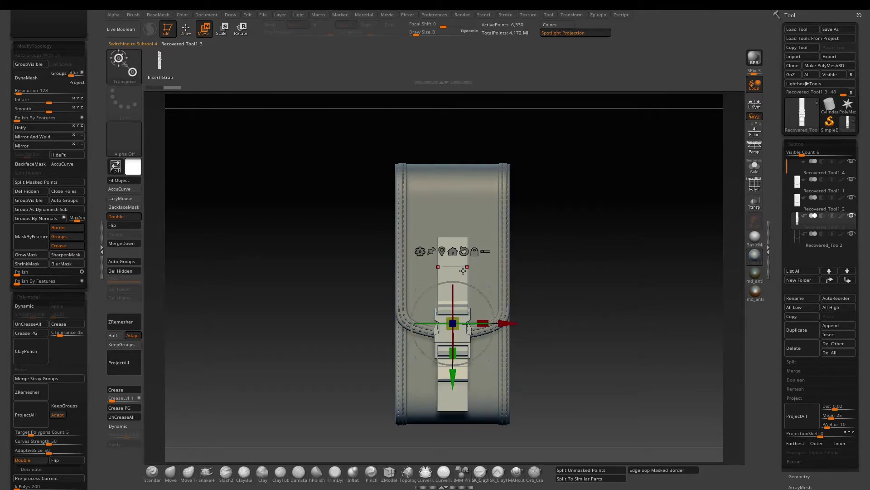
{"action": "left_click_drag", "start_coordinate": [452, 378], "coordinate": [455, 397]}
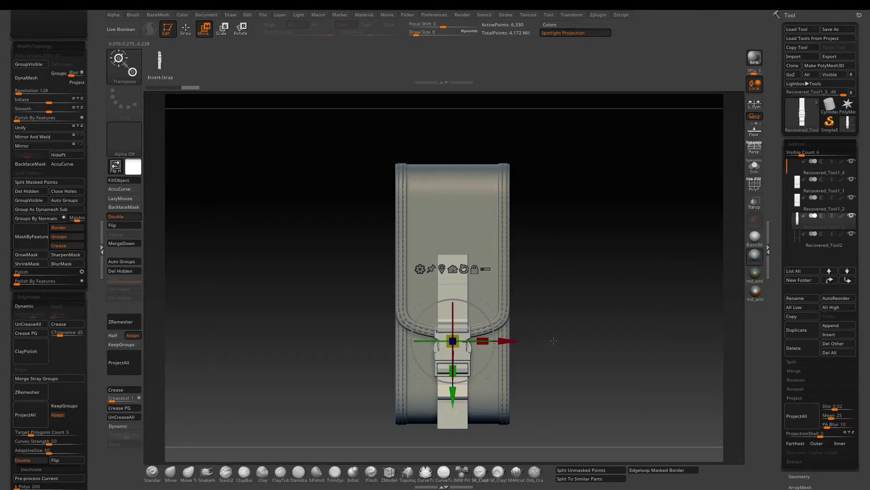
Isolate the lower strap end with a mask and bend it inward toward the pouch's rounded bottom.
{"action": "left_click_drag", "start_coordinate": [555, 341], "coordinate": [503, 348]}
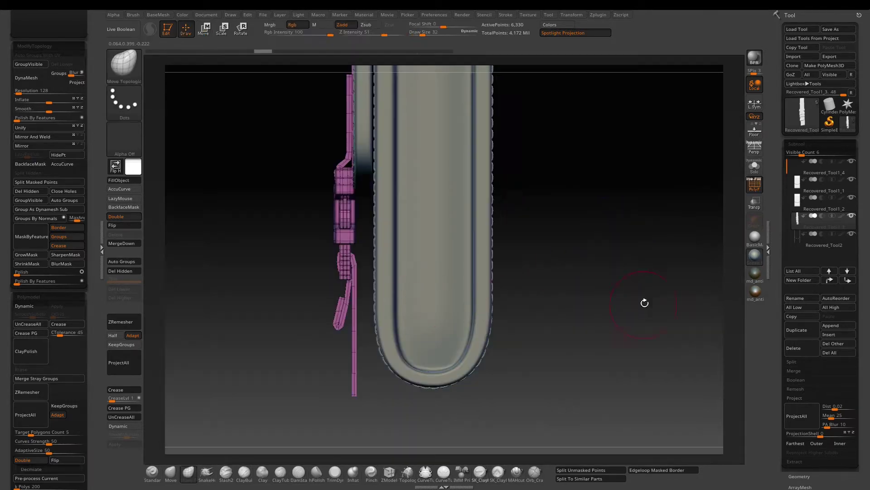
{"action": "left_click_drag", "start_coordinate": [340, 410], "coordinate": [365, 330], "text": "ctrl+alt"}
{"action": "key", "text": "ctrl+z"}
{"action": "mouse_move", "coordinate": [371, 402]}
{"action": "left_mouse_down", "text": "ctrl+alt"}
{"action": "mouse_move", "coordinate": [352, 306]}
{"action": "mouse_move", "coordinate": [391, 325]}
{"action": "mouse_move", "coordinate": [411, 319]}
{"action": "mouse_move", "coordinate": [408, 326]}
{"action": "left_mouse_up", "text": "ctrl+alt"}
{"action": "key", "text": "w"}
{"action": "left_click", "coordinate": [343, 302]}
{"action": "left_click_drag", "start_coordinate": [276, 341], "coordinate": [290, 356], "text": "ctrl"}
{"action": "key", "text": "q"}
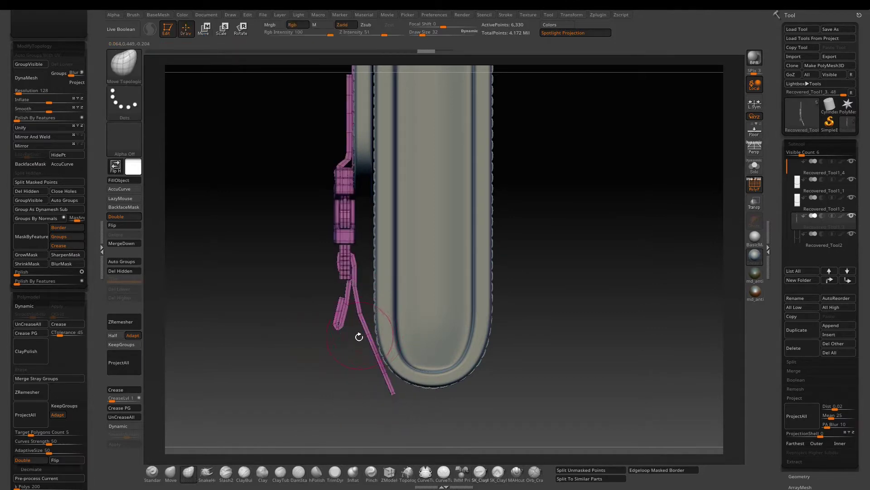
Mask and rotate successive lower sections of the strap so it starts following the pouch's bottom curve.
{"action": "left_click_drag", "start_coordinate": [353, 313], "coordinate": [405, 401], "text": "ctrl"}
{"action": "left_click", "coordinate": [389, 297], "text": "ctrl"}
{"action": "key", "text": "w"}
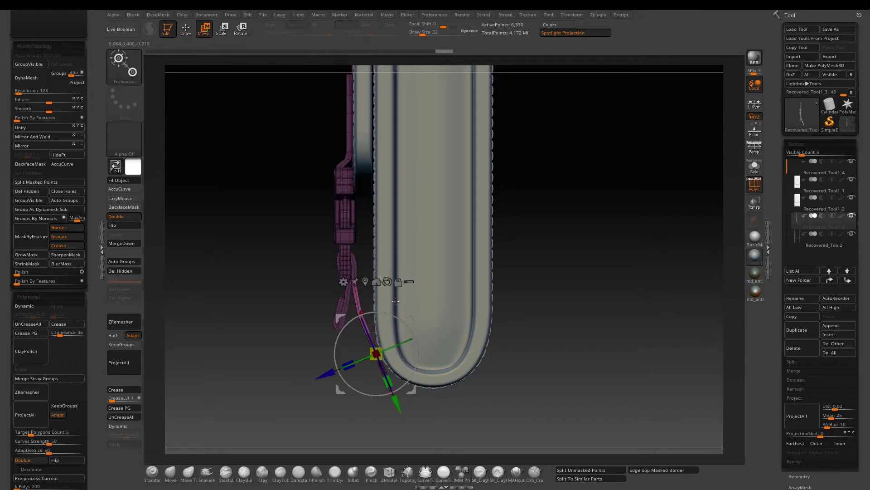
{"action": "key", "text": "q"}
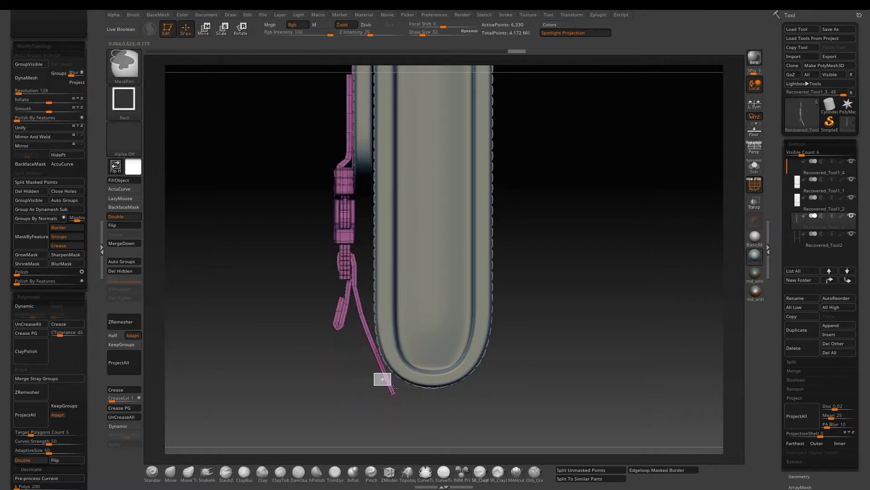
{"action": "key", "text": "e"}
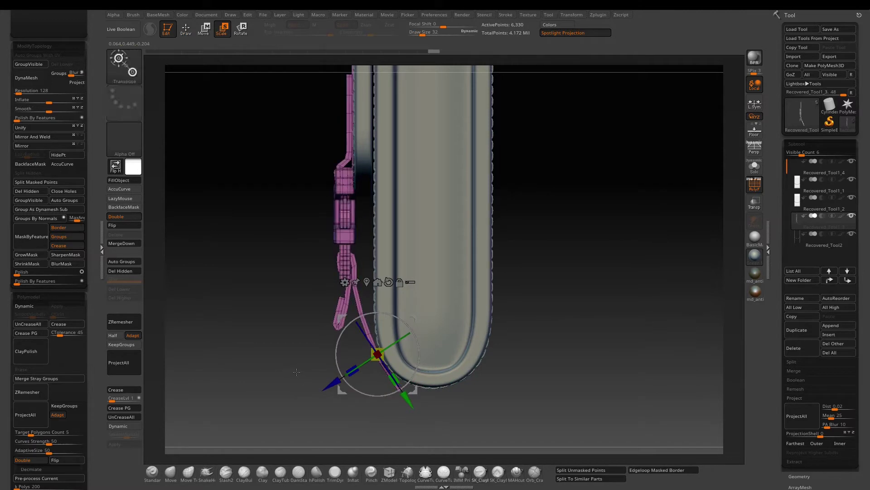
{"action": "key", "text": "q"}
{"action": "key", "text": "w"}
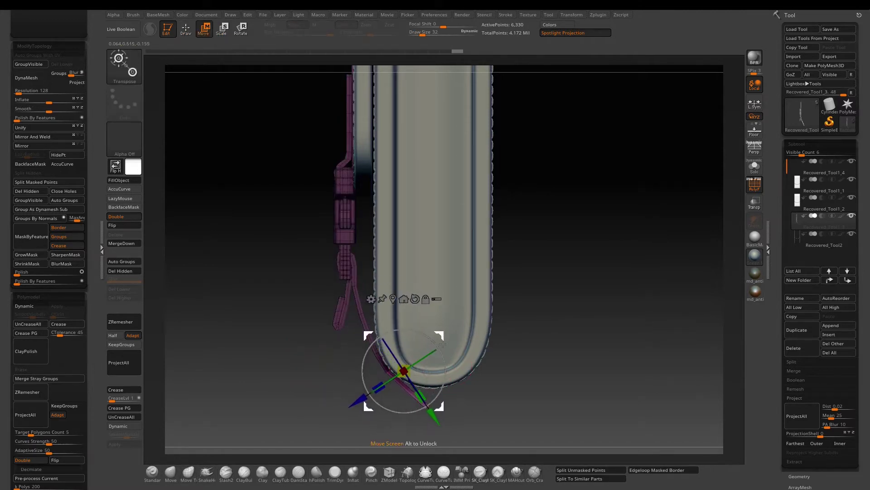
{"action": "key", "text": "q"}
Insert an extra edge loop across the lower end of the strap with the ZModeler brush.
{"action": "left_click_drag", "start_coordinate": [532, 352], "coordinate": [585, 347], "text": "shift"}
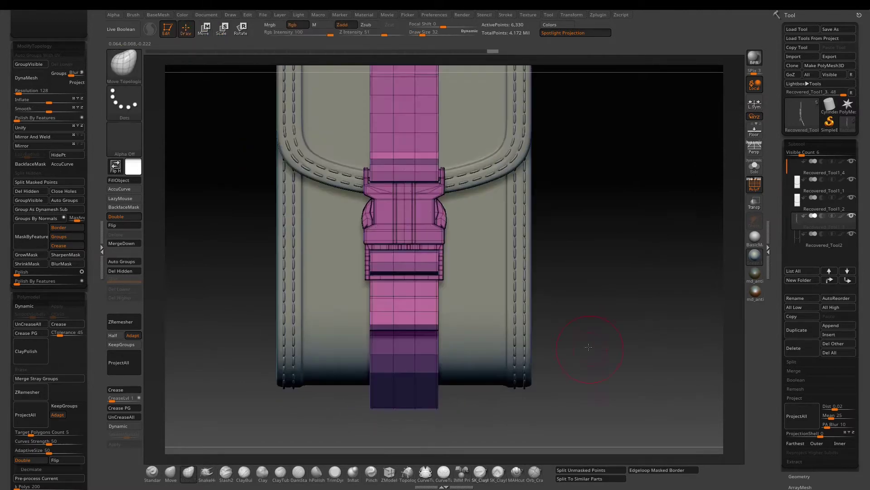
{"action": "left_click_drag", "start_coordinate": [410, 427], "coordinate": [416, 409]}
{"action": "left_click", "coordinate": [389, 473]}
{"action": "key", "text": "space"}
{"action": "left_click", "coordinate": [421, 371]}
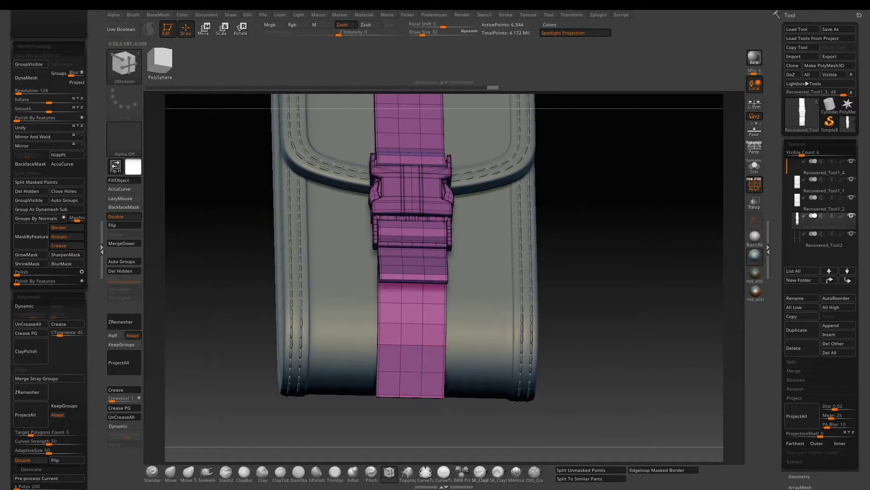
Rotate the strap's end segments at the new edge loop so the tip wraps under the pouch's base.
{"action": "left_click_drag", "start_coordinate": [258, 422], "coordinate": [195, 403]}
{"action": "key", "text": "w"}
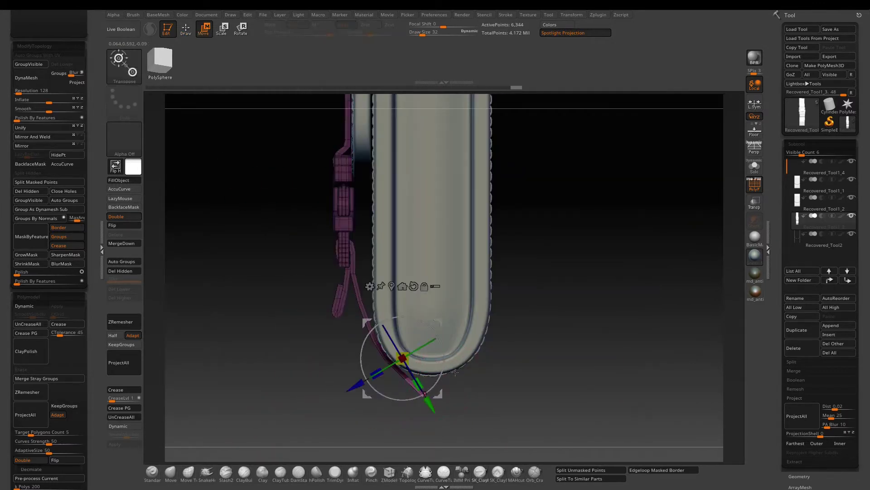
{"action": "key", "text": "q"}
{"action": "key", "text": "e"}
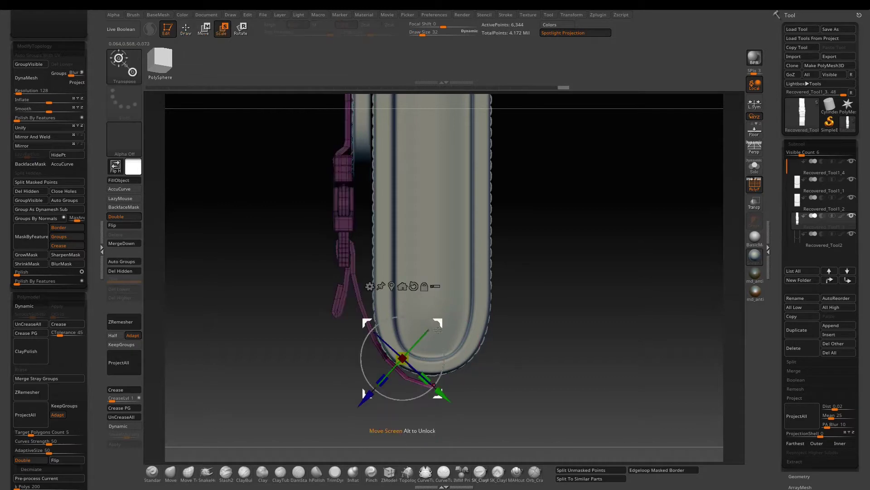
{"action": "left_click_drag", "start_coordinate": [430, 326], "coordinate": [435, 345]}
{"action": "key", "text": "q"}
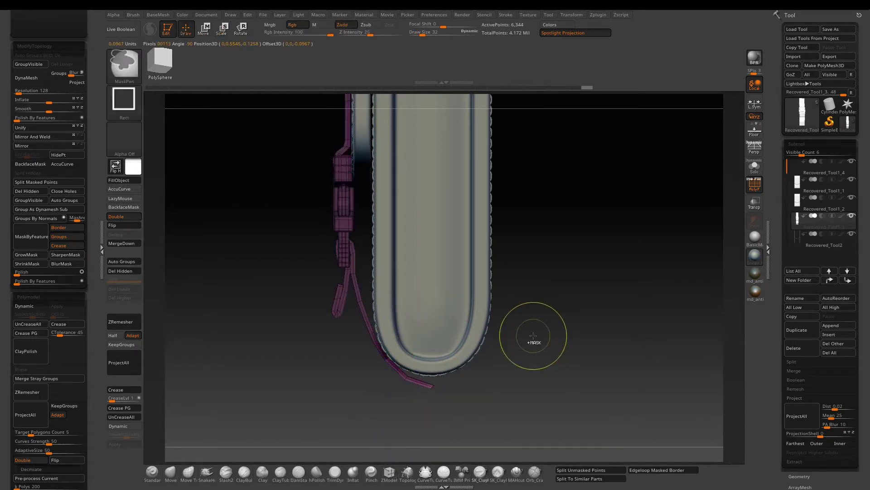
{"action": "key", "text": "w"}
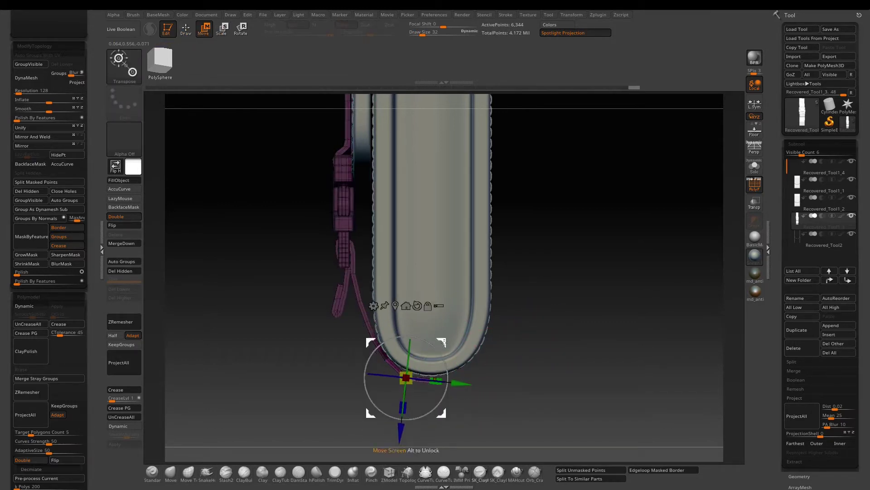
{"action": "key", "text": "q"}
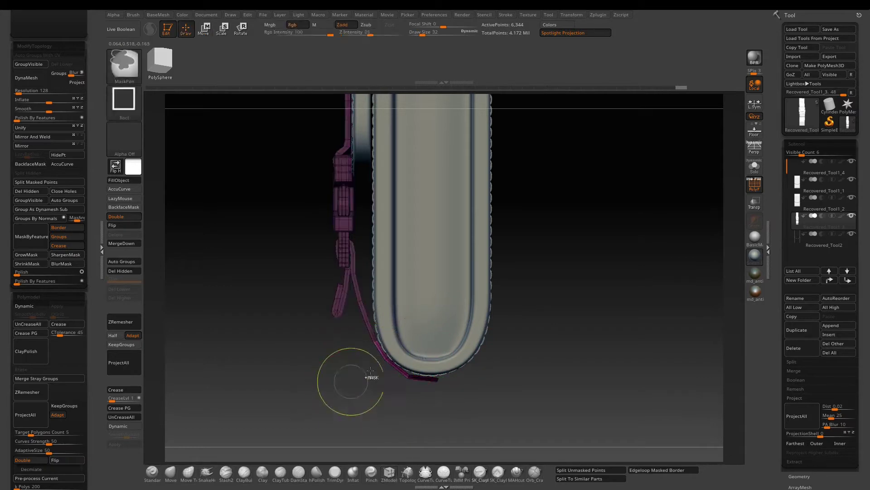
Mask off the rest of the strap and nudge its bottom segment up against the underside of the pouch.
{"action": "key", "text": "w"}
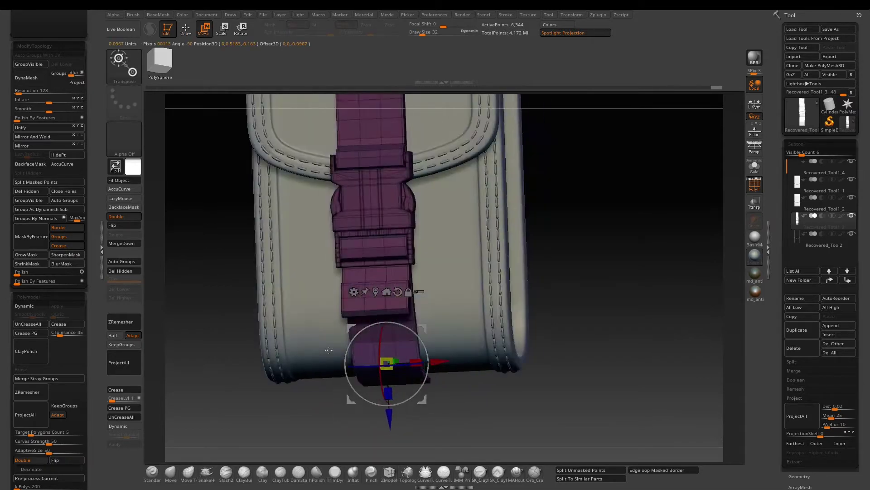
{"action": "key", "text": "q"}
{"action": "left_click_drag", "start_coordinate": [529, 336], "coordinate": [404, 392], "text": "ctrl"}
{"action": "left_click", "coordinate": [404, 393], "text": "ctrl"}
{"action": "left_click_drag", "start_coordinate": [539, 363], "coordinate": [494, 318]}
{"action": "key", "text": "w"}
{"action": "left_click_drag", "start_coordinate": [384, 393], "coordinate": [384, 391]}
Adjust the wrapped strap section from the side so it sits close to the pouch's rounded bottom corner.
{"action": "mouse_move", "coordinate": [280, 377]}
{"action": "left_mouse_down"}
{"action": "mouse_move", "coordinate": [344, 368]}
{"action": "mouse_move", "coordinate": [308, 381]}
{"action": "mouse_move", "coordinate": [326, 381]}
{"action": "left_mouse_up"}
{"action": "key", "text": "q"}
{"action": "key", "text": "w"}
{"action": "left_click_drag", "start_coordinate": [513, 358], "coordinate": [544, 336]}
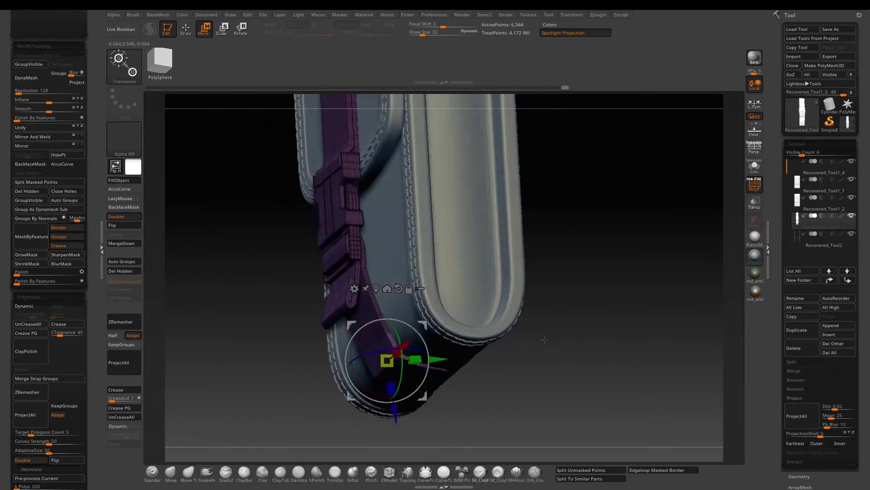
{"action": "left_click_drag", "start_coordinate": [399, 351], "coordinate": [401, 349]}
{"action": "left_click_drag", "start_coordinate": [544, 345], "coordinate": [563, 338]}
{"action": "left_click_drag", "start_coordinate": [416, 368], "coordinate": [444, 355]}
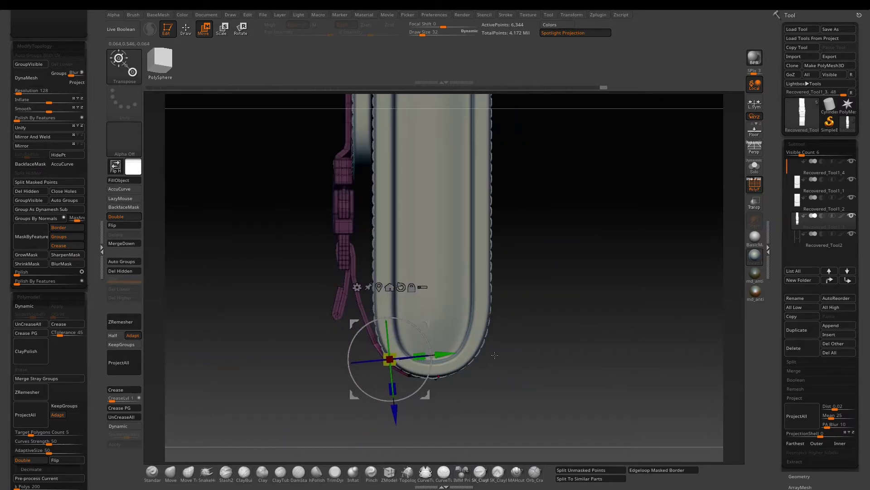
{"action": "mouse_move", "coordinate": [508, 340]}
{"action": "left_mouse_down"}
{"action": "mouse_move", "coordinate": [558, 295]}
{"action": "mouse_move", "coordinate": [540, 310]}
{"action": "mouse_move", "coordinate": [596, 340]}
{"action": "mouse_move", "coordinate": [578, 332]}
{"action": "mouse_move", "coordinate": [575, 317]}
{"action": "left_mouse_up"}
Turn on dynamic subdivision for the buckle and strap to smooth their shapes.
{"action": "key", "text": "q"}
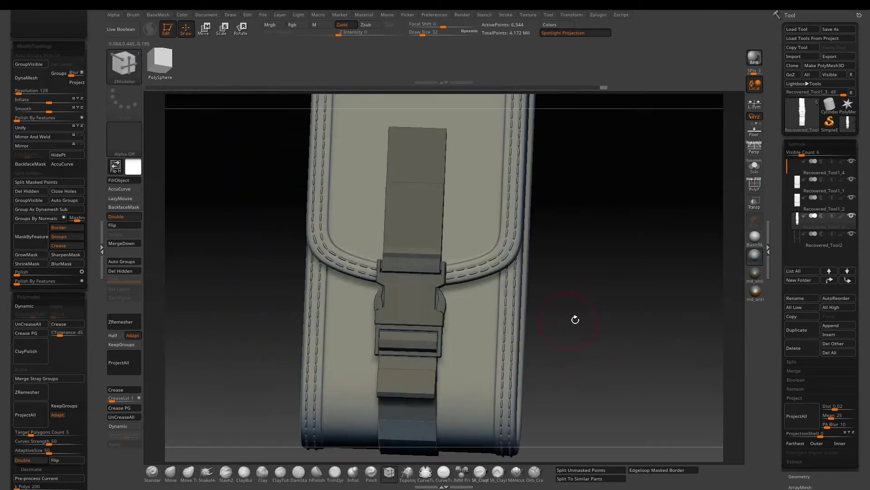
{"action": "key", "text": "d"}
{"action": "left_click", "coordinate": [399, 161]}
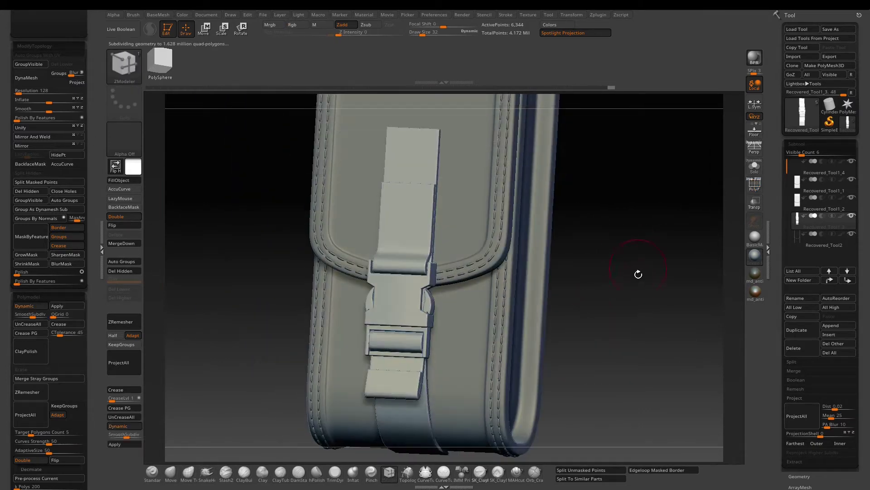
{"action": "left_click_drag", "start_coordinate": [638, 274], "coordinate": [613, 272]}
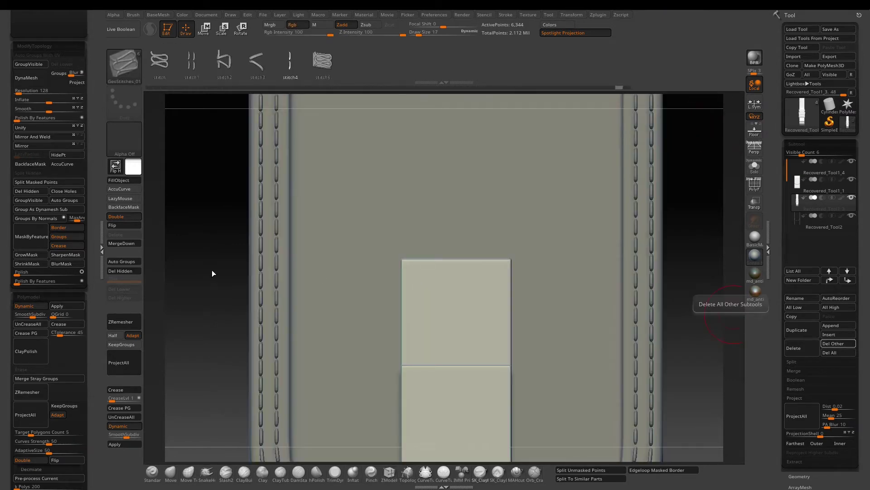
Draw a straight row of stitches across the strap's top end with the stitch4 insert mesh and centre it.
{"action": "mouse_move", "coordinate": [212, 273]}
{"action": "left_mouse_down"}
{"action": "mouse_move", "coordinate": [208, 256]}
{"action": "mouse_move", "coordinate": [220, 263]}
{"action": "left_mouse_up"}
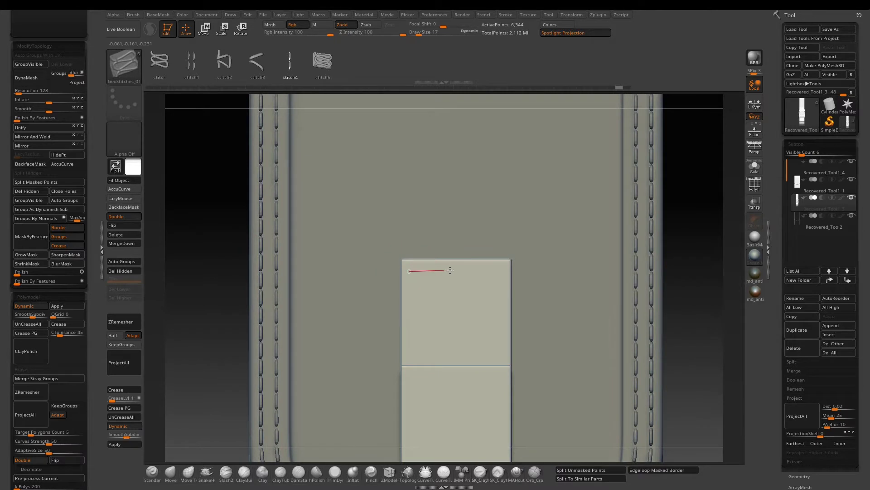
{"action": "left_click_drag", "start_coordinate": [519, 271], "coordinate": [521, 266]}
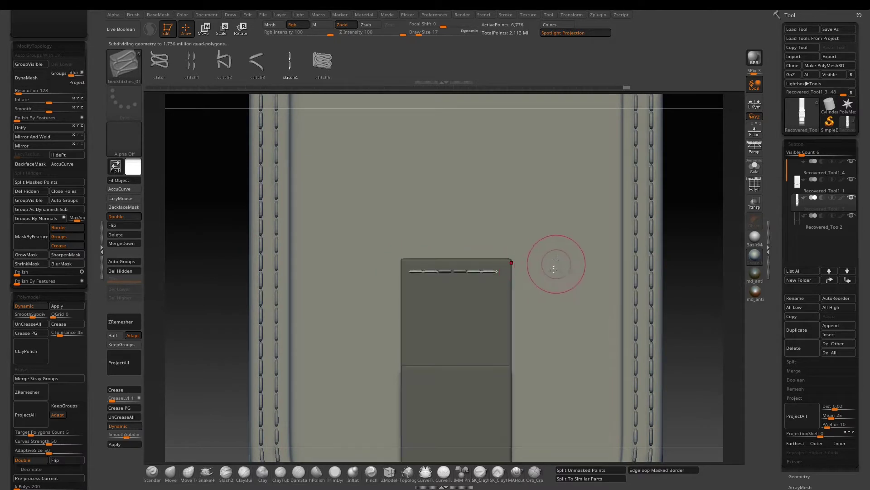
{"action": "key", "text": "w"}
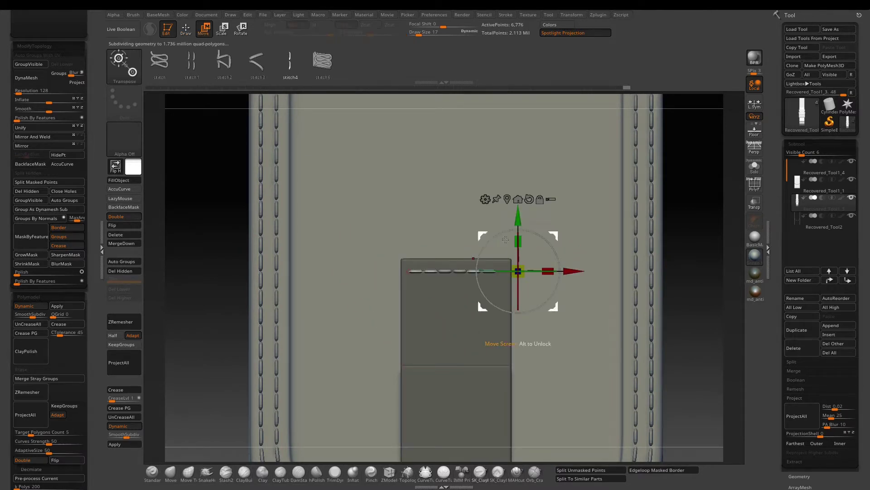
{"action": "left_click_drag", "start_coordinate": [579, 271], "coordinate": [575, 271]}
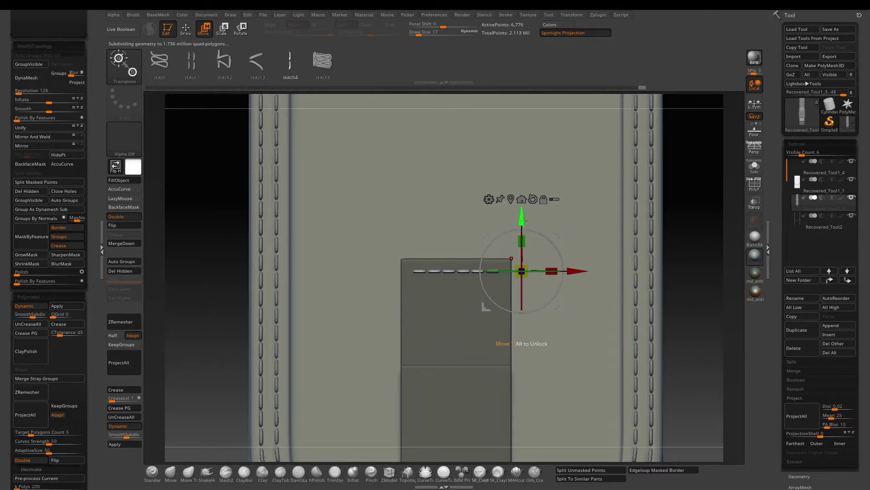
Copy the stitch row downward and add rotated copies along both sides to form a square of stitching.
{"action": "left_click_drag", "start_coordinate": [520, 228], "coordinate": [522, 248], "text": "ctrl"}
{"action": "left_click", "coordinate": [511, 231]}
{"action": "left_click_drag", "start_coordinate": [483, 334], "coordinate": [496, 267]}
{"action": "left_click_drag", "start_coordinate": [493, 267], "coordinate": [449, 279]}
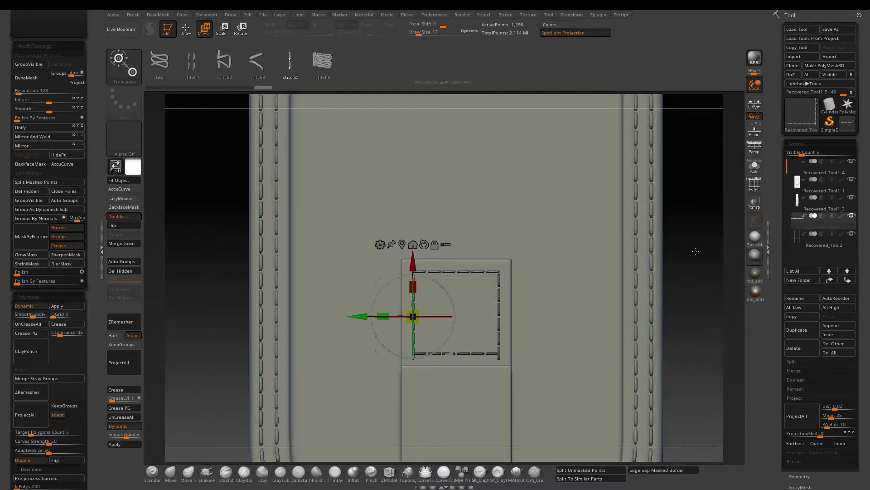
{"action": "key", "text": "q"}
{"action": "left_click_drag", "start_coordinate": [730, 285], "coordinate": [694, 287]}
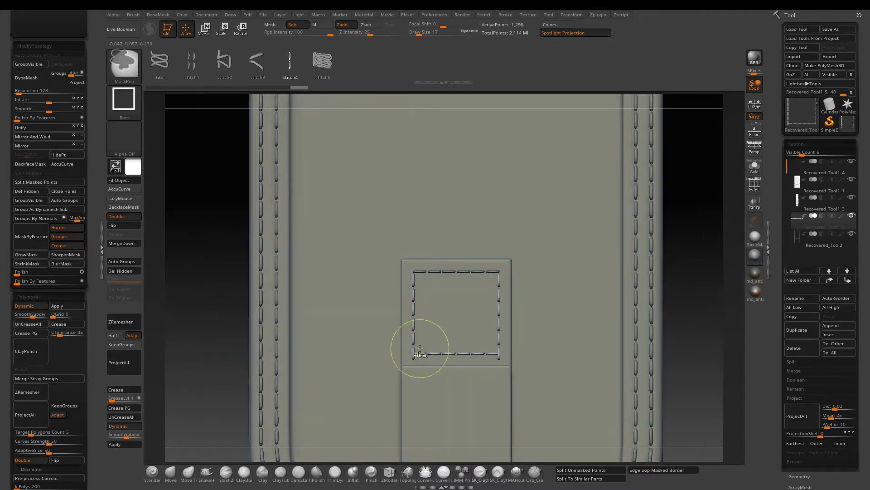
Isolate the horizontal stitch rows and move the lower row down toward the ends of the side rows.
{"action": "left_click_drag", "start_coordinate": [420, 348], "coordinate": [490, 358], "text": "ctrl+shift"}
{"action": "key", "text": "w"}
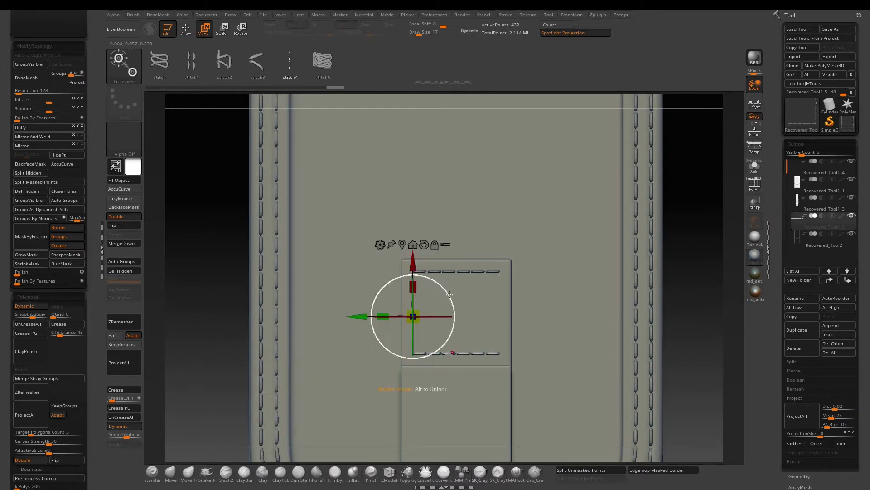
{"action": "left_click_drag", "start_coordinate": [415, 271], "coordinate": [415, 273]}
{"action": "left_click", "coordinate": [228, 289], "text": "ctrl+shift"}
{"action": "key", "text": "ctrl+z"}
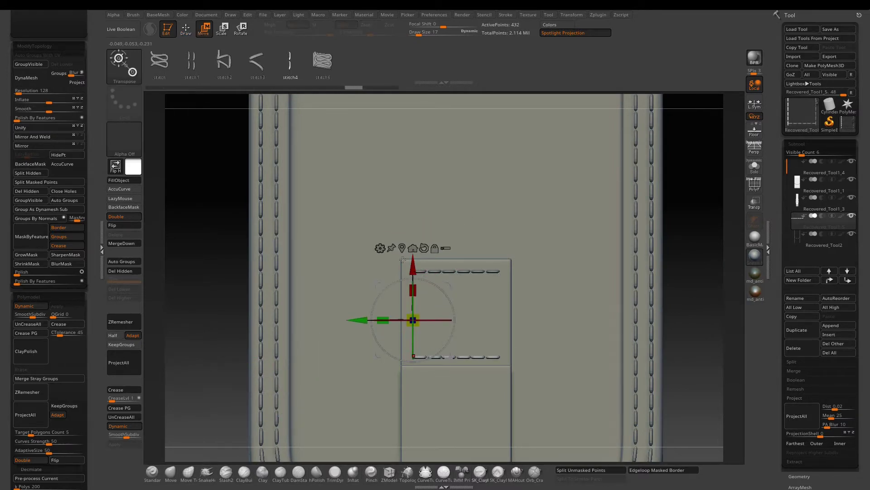
{"action": "key", "text": "ctrl+shift+z"}
{"action": "key", "text": "ctrl+z"}
{"action": "left_click_drag", "start_coordinate": [413, 269], "coordinate": [413, 271]}
{"action": "left_click_drag", "start_coordinate": [210, 301], "coordinate": [200, 302], "text": "ctrl"}
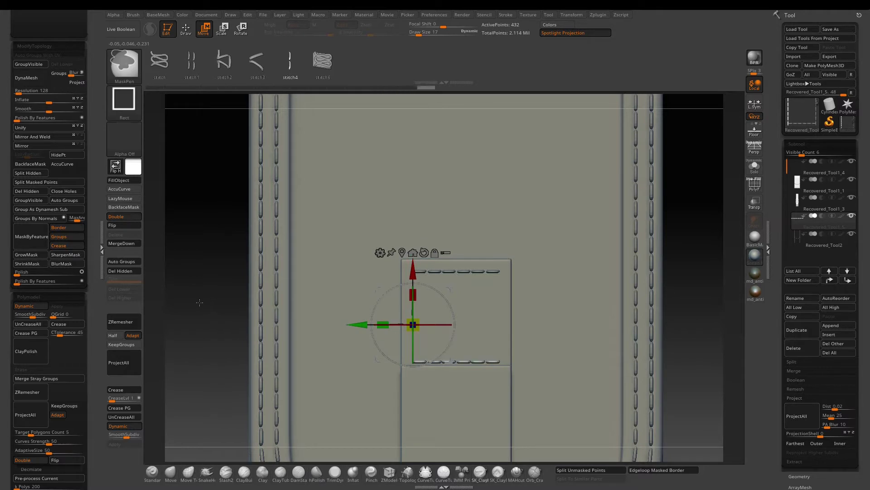
Fine-tune the lower stitch row's height against the side rows so the stitched square closes at its bottom corners.
{"action": "left_click", "coordinate": [198, 303], "text": "ctrl+shift"}
{"action": "key", "text": "ctrl+z"}
{"action": "left_click_drag", "start_coordinate": [413, 272], "coordinate": [413, 273]}
{"action": "left_click", "coordinate": [692, 217], "text": "ctrl+shift"}
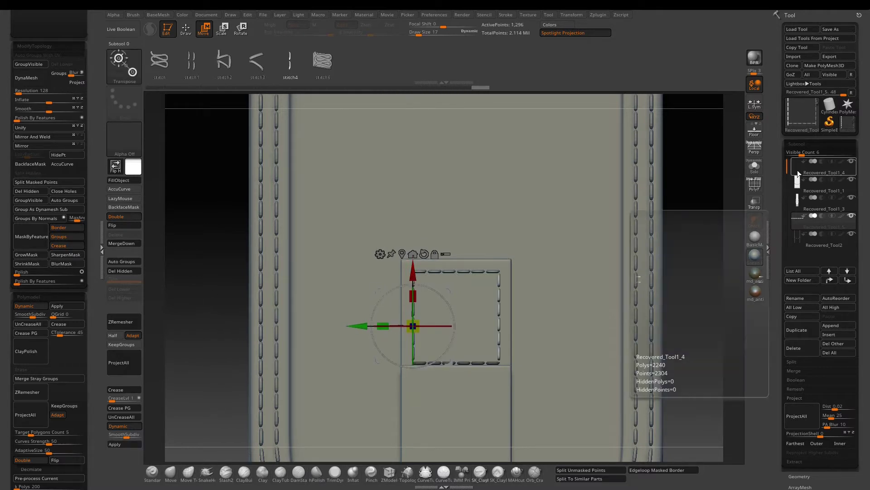
{"action": "left_click", "coordinate": [197, 288], "text": "ctrl+shift"}
{"action": "left_click_drag", "start_coordinate": [413, 273], "coordinate": [413, 267]}
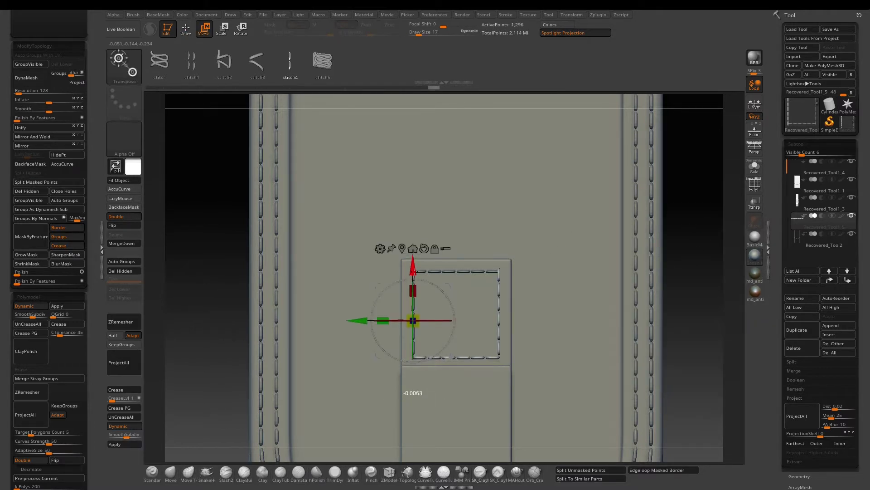
Draw a straight diagonal stitch row across the square on the strap with the AsLine curve option and split it into its own subtool.
{"action": "left_click", "coordinate": [821, 204]}
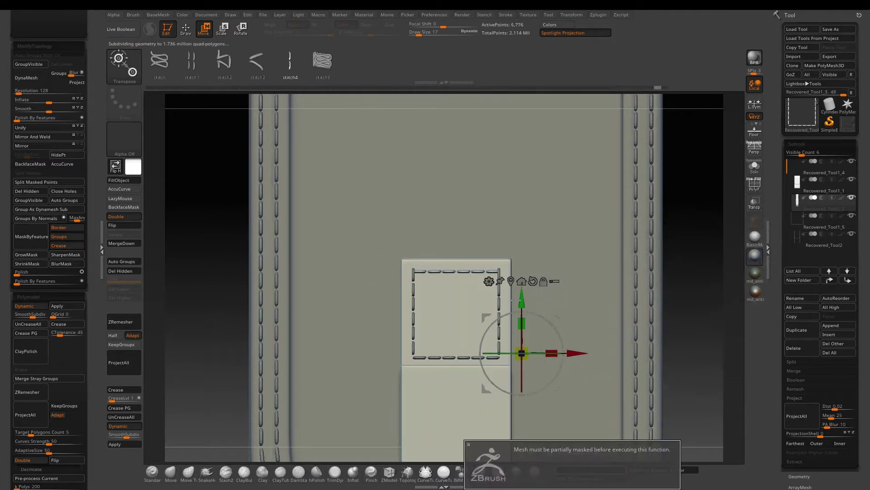
{"action": "left_click", "coordinate": [446, 291]}
{"action": "left_click", "coordinate": [449, 271], "text": "ctrl"}
{"action": "left_click_drag", "start_coordinate": [447, 235], "coordinate": [446, 230]}
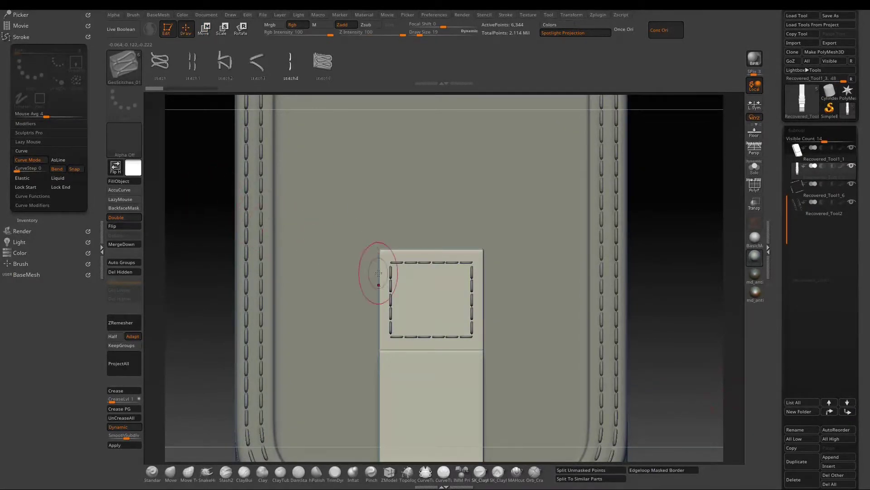
{"action": "left_click_drag", "start_coordinate": [394, 266], "coordinate": [400, 275]}
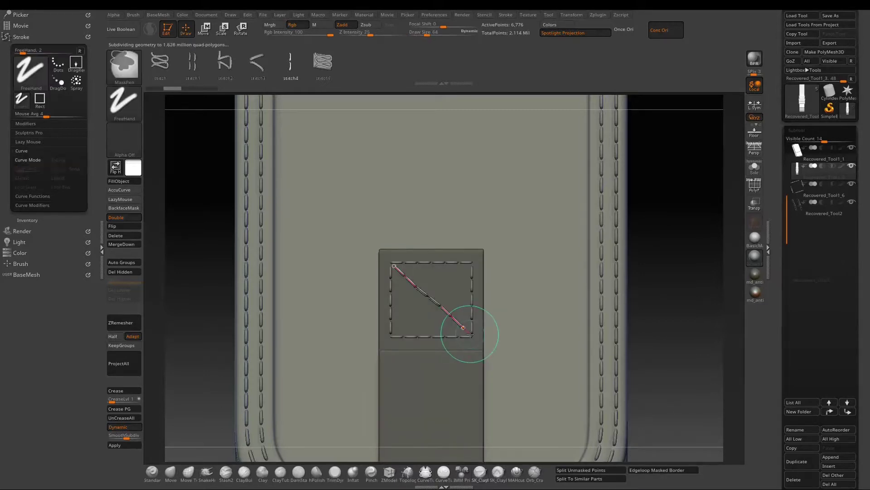
{"action": "key", "text": "ctrl+z"}
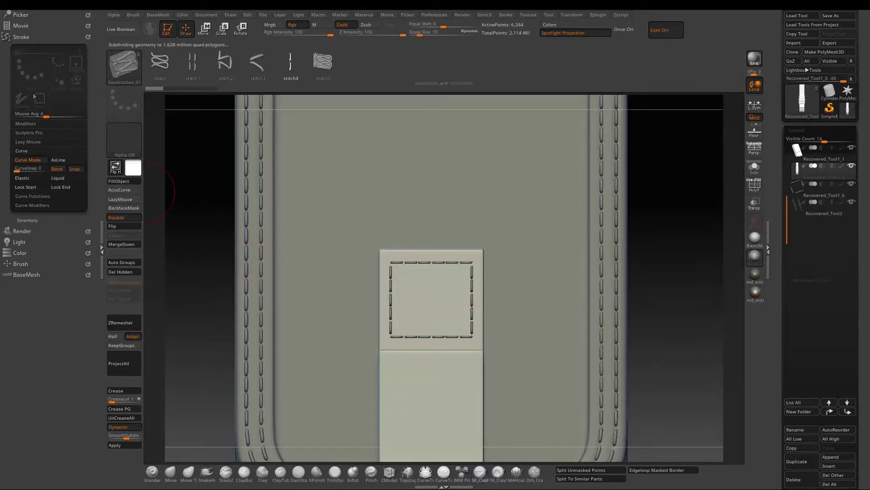
{"action": "left_click", "coordinate": [67, 160]}
{"action": "left_click_drag", "start_coordinate": [395, 266], "coordinate": [413, 282]}
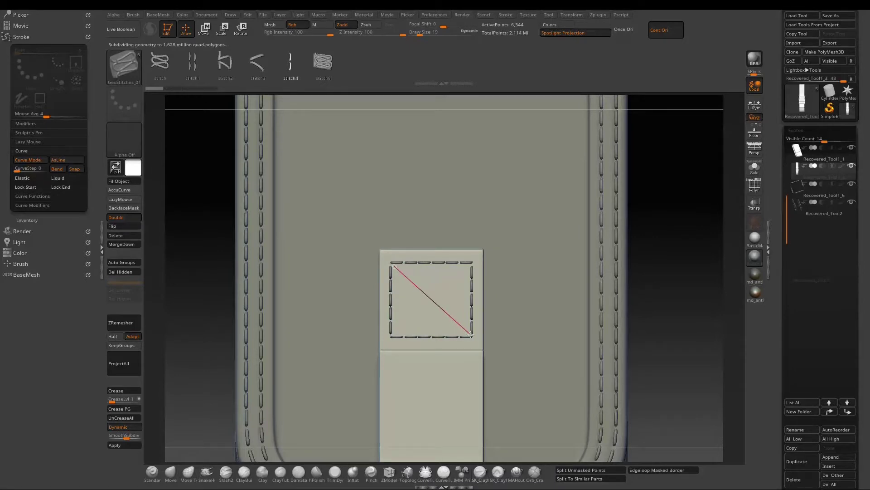
{"action": "left_click_drag", "start_coordinate": [471, 335], "coordinate": [470, 334]}
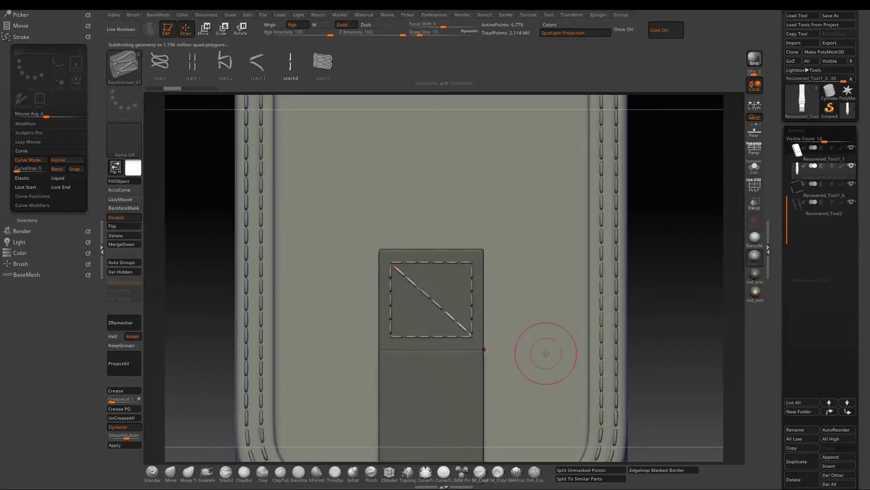
{"action": "key", "text": "w"}
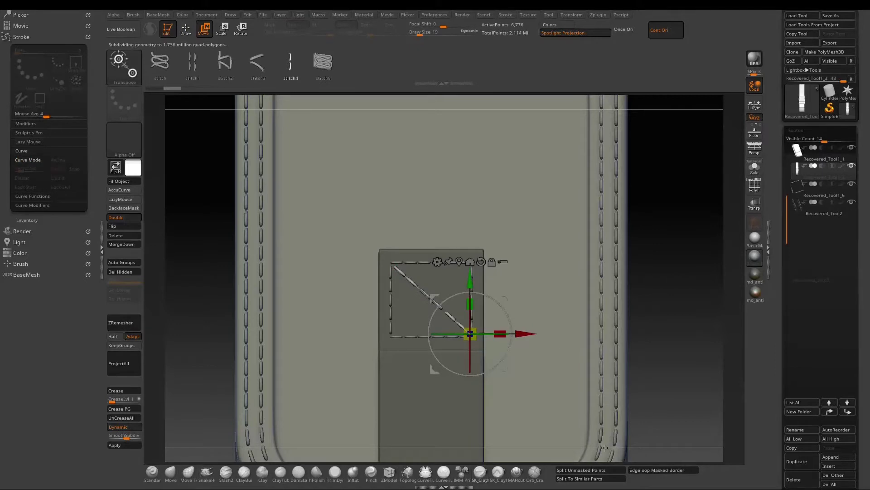
{"action": "left_click", "coordinate": [603, 470]}
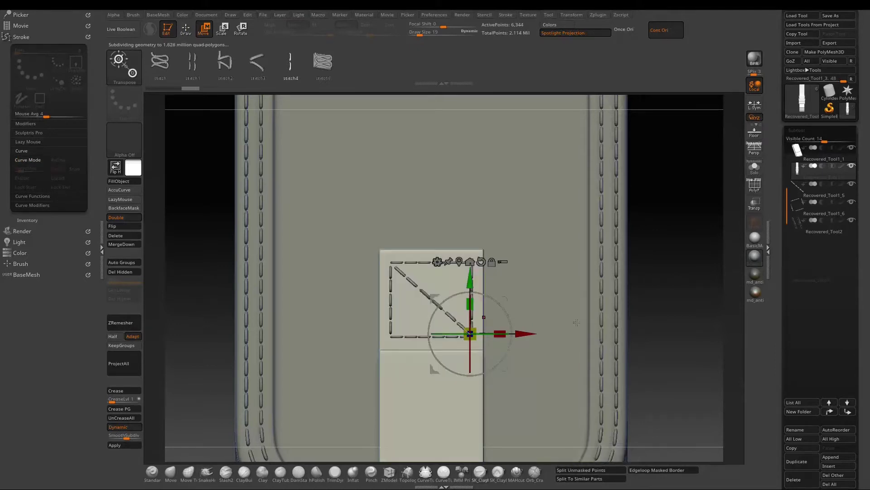
Duplicate the diagonal stitch row and turn the copy onto the opposite diagonal to form an X inside the square.
{"action": "key", "text": "Down"}
{"action": "left_click", "coordinate": [802, 461]}
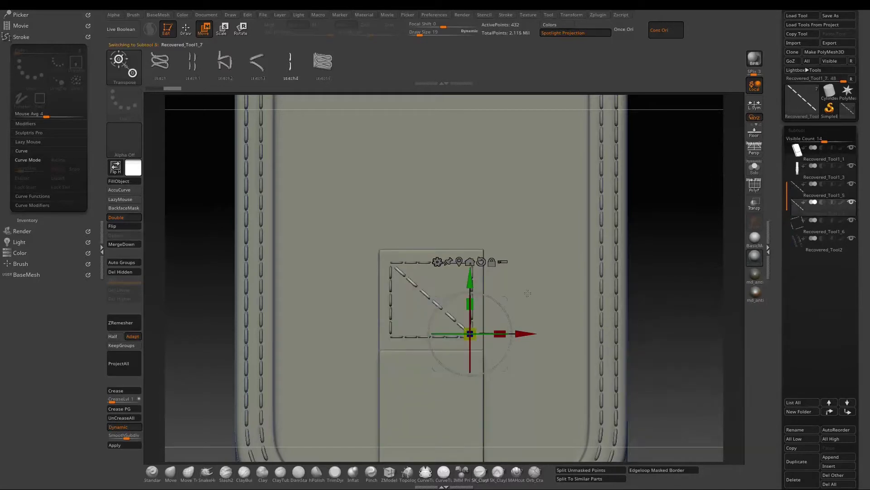
{"action": "left_click_drag", "start_coordinate": [474, 286], "coordinate": [449, 260]}
{"action": "key", "text": "q"}
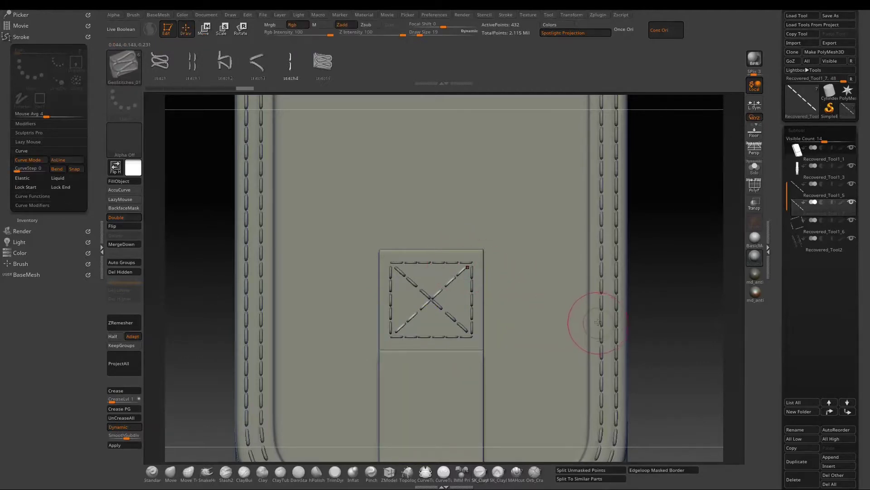
Adjust the depth of both diagonal stitch rows so they sit on the strap's surface.
{"action": "left_click_drag", "start_coordinate": [715, 331], "coordinate": [507, 318]}
{"action": "key", "text": "w"}
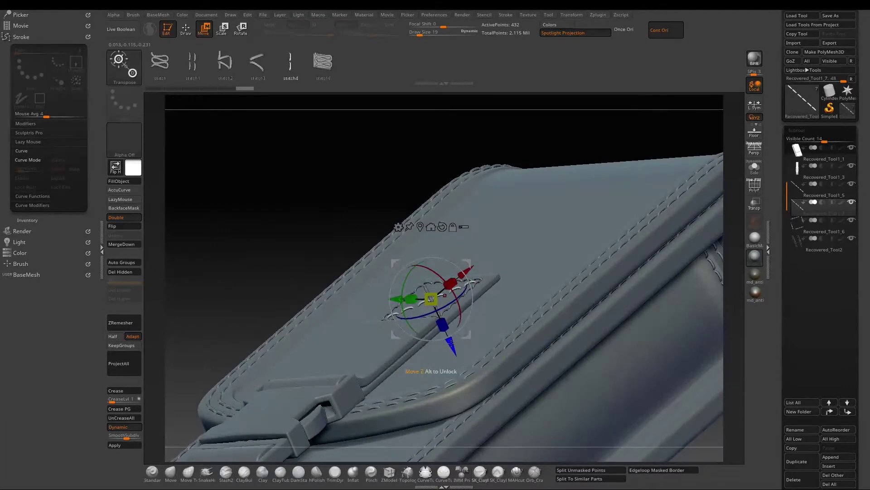
{"action": "left_click", "coordinate": [800, 190]}
{"action": "left_click_drag", "start_coordinate": [458, 360], "coordinate": [460, 361]}
{"action": "left_click_drag", "start_coordinate": [281, 218], "coordinate": [307, 334]}
{"action": "key", "text": "q"}
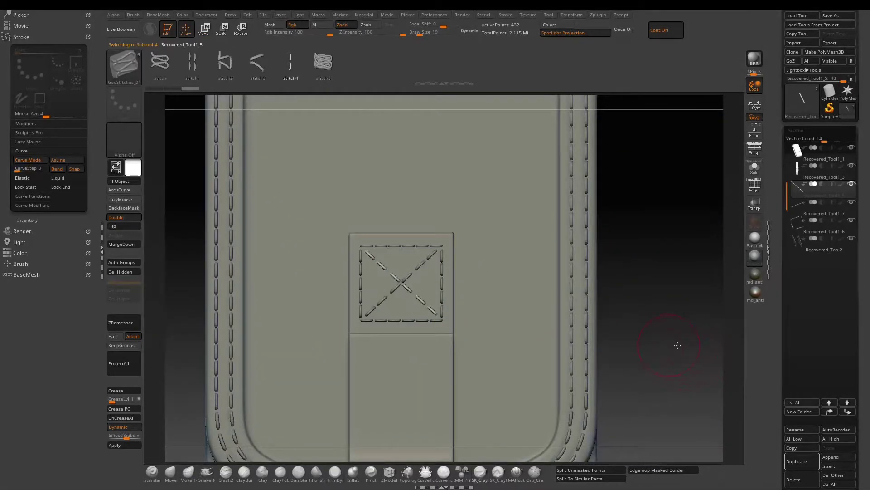
Select the pouch body and mask its stitched trim bands by polygroup, leaving the fabric panels unmasked.
{"action": "left_click_drag", "start_coordinate": [677, 345], "coordinate": [715, 330], "text": "alt"}
{"action": "left_click", "coordinate": [579, 337], "text": "alt"}
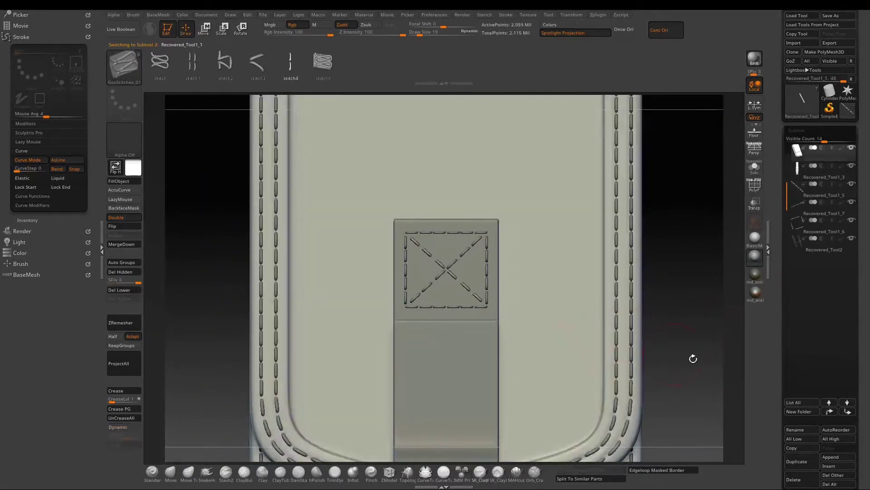
{"action": "left_click_drag", "start_coordinate": [695, 359], "coordinate": [637, 217], "text": "alt"}
{"action": "left_click_drag", "start_coordinate": [642, 382], "coordinate": [635, 276], "text": "alt"}
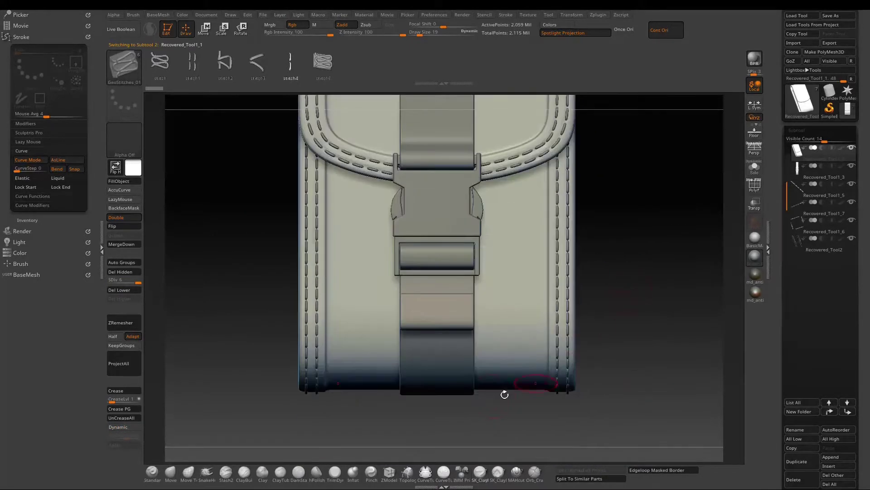
{"action": "left_click_drag", "start_coordinate": [628, 193], "coordinate": [634, 421], "text": "alt"}
{"action": "left_click_drag", "start_coordinate": [639, 236], "coordinate": [653, 275], "text": "alt"}
{"action": "left_click_drag", "start_coordinate": [658, 317], "coordinate": [698, 352], "text": "alt"}
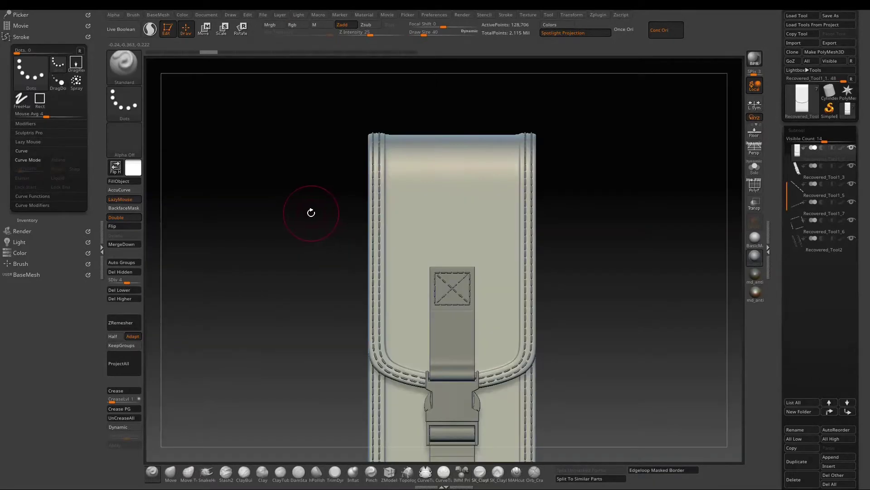
{"action": "key", "text": "shift+f"}
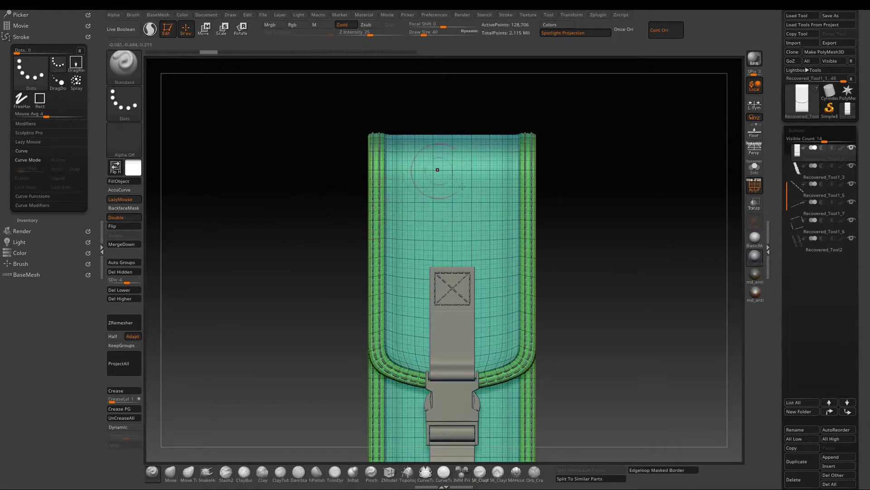
{"action": "key", "text": "shift+f"}
{"action": "key", "text": "w"}
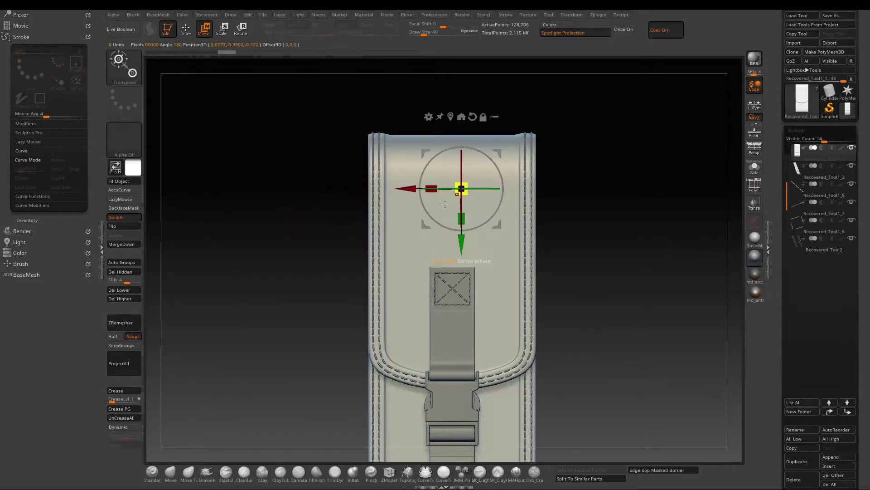
{"action": "left_click", "coordinate": [407, 232], "text": "ctrl"}
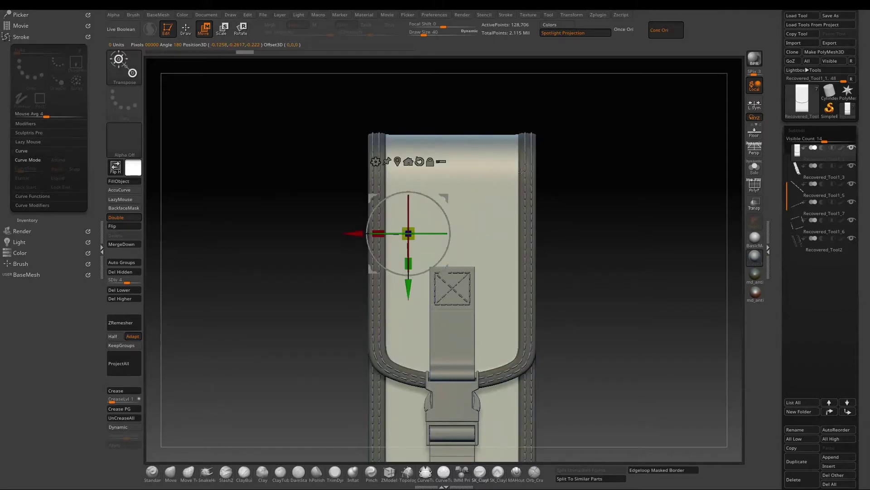
{"action": "left_click_drag", "start_coordinate": [622, 175], "coordinate": [588, 186]}
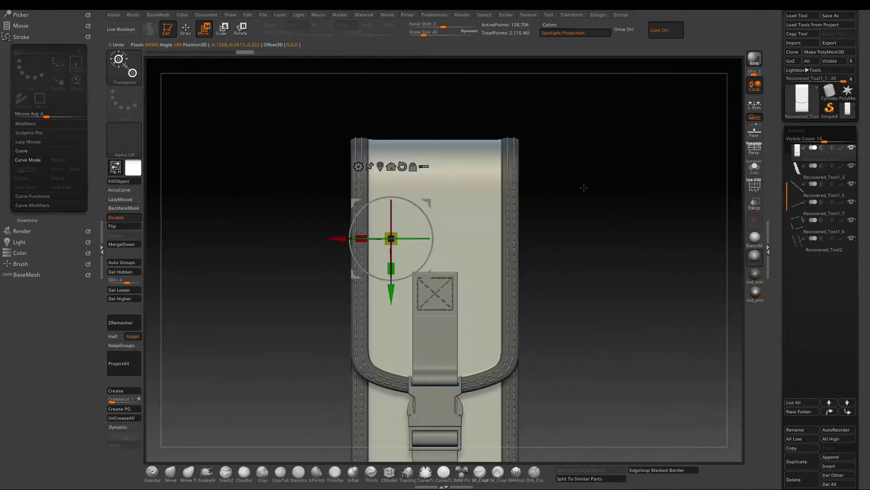
Return to sculpting mode and raise the pouch body to subdivision level 6.
{"action": "key", "text": "q"}
{"action": "key", "text": "d"}
{"action": "key", "text": "d"}
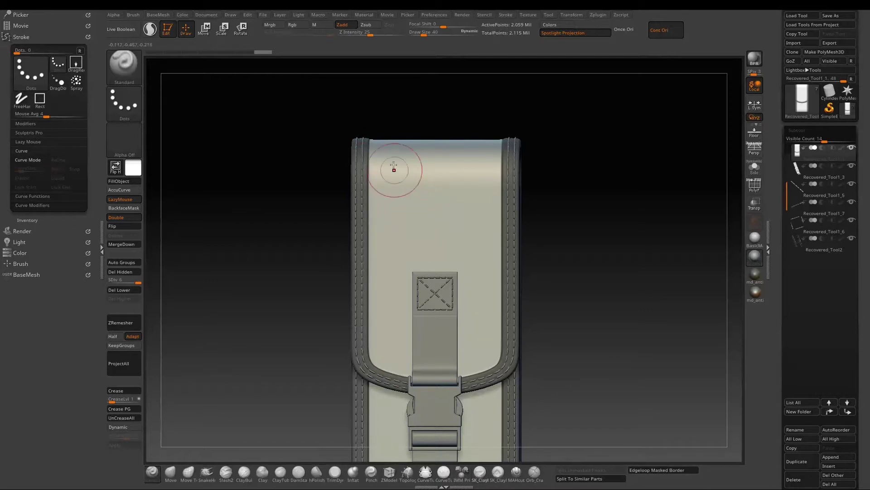
Sculpt soft fabric folds below the flap's top edge and on the lower front beside the buckle with the Standard brush.
{"action": "left_click_drag", "start_coordinate": [294, 169], "coordinate": [298, 200]}
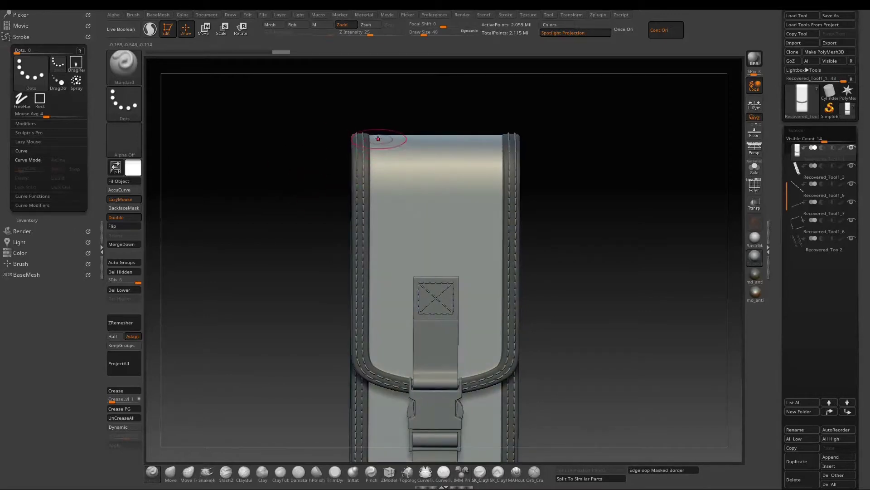
{"action": "left_click_drag", "start_coordinate": [378, 138], "coordinate": [409, 201]}
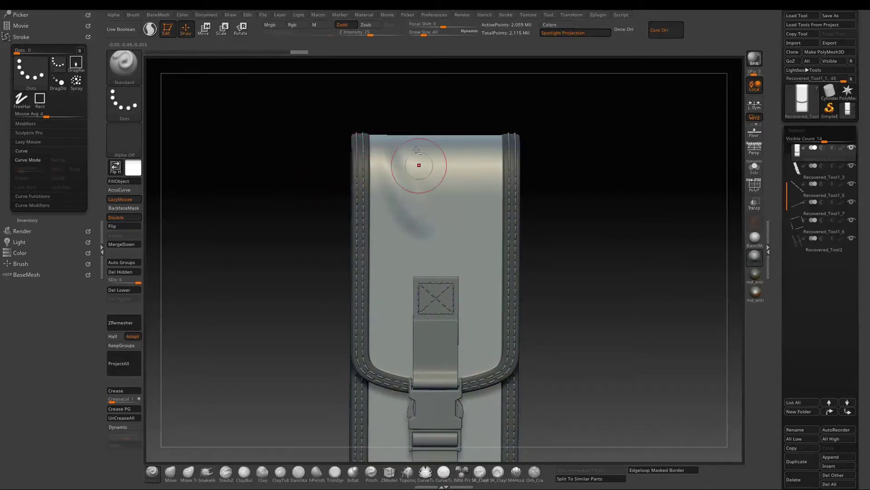
{"action": "left_click_drag", "start_coordinate": [420, 165], "coordinate": [426, 153]}
{"action": "mouse_move", "coordinate": [426, 155]}
{"action": "right_mouse_down"}
{"action": "mouse_move", "coordinate": [415, 164]}
{"action": "mouse_move", "coordinate": [434, 132]}
{"action": "mouse_move", "coordinate": [404, 177]}
{"action": "right_mouse_up"}
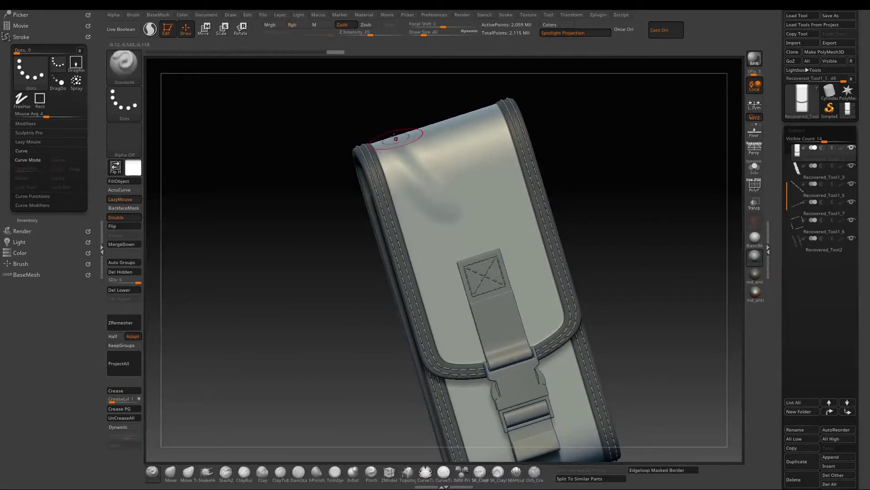
{"action": "mouse_move", "coordinate": [412, 136]}
{"action": "left_mouse_down"}
{"action": "mouse_move", "coordinate": [425, 131]}
{"action": "mouse_move", "coordinate": [480, 195]}
{"action": "left_mouse_up"}
{"action": "mouse_move", "coordinate": [412, 153]}
{"action": "left_mouse_down"}
{"action": "mouse_move", "coordinate": [454, 163]}
{"action": "mouse_move", "coordinate": [449, 170]}
{"action": "left_mouse_up"}
{"action": "mouse_move", "coordinate": [426, 154]}
{"action": "left_mouse_down"}
{"action": "mouse_move", "coordinate": [467, 190]}
{"action": "mouse_move", "coordinate": [526, 211]}
{"action": "left_mouse_up"}
{"action": "left_click_drag", "start_coordinate": [469, 162], "coordinate": [483, 188], "text": "shift"}
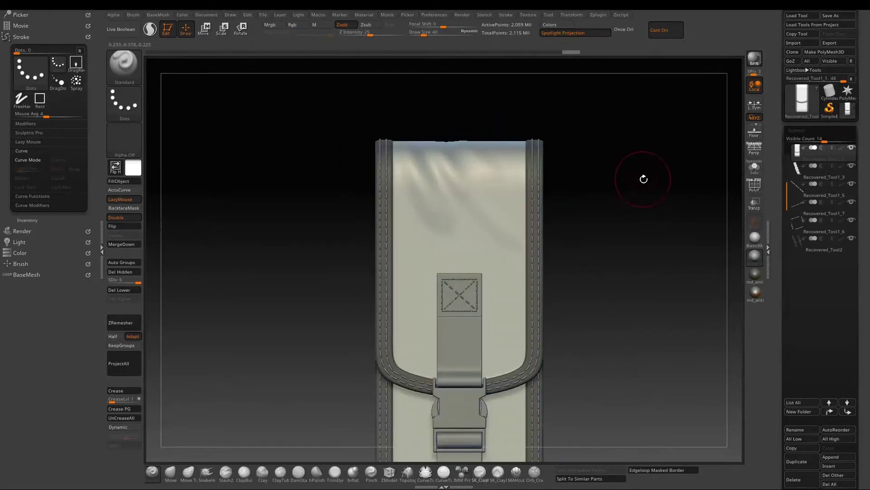
{"action": "mouse_move", "coordinate": [520, 381]}
{"action": "left_mouse_down"}
{"action": "mouse_move", "coordinate": [507, 356]}
{"action": "mouse_move", "coordinate": [516, 316]}
{"action": "mouse_move", "coordinate": [496, 276]}
{"action": "mouse_move", "coordinate": [518, 303]}
{"action": "left_mouse_up"}
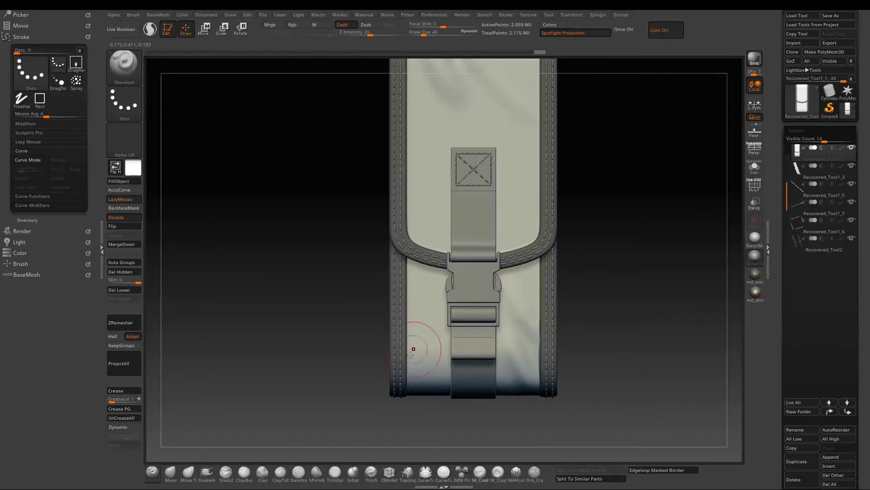
{"action": "left_click_drag", "start_coordinate": [414, 348], "coordinate": [428, 370]}
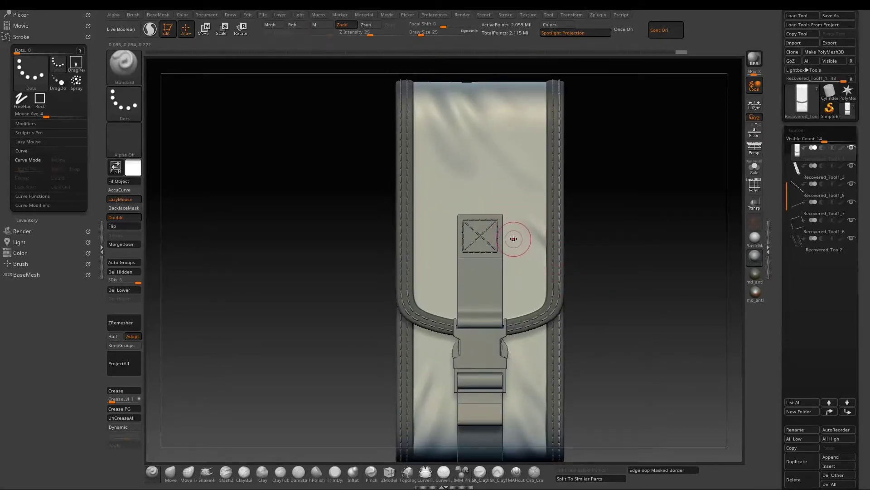
Load the Smooth Stronger brush from the Lightbox brush library.
{"action": "key", "text": "comma"}
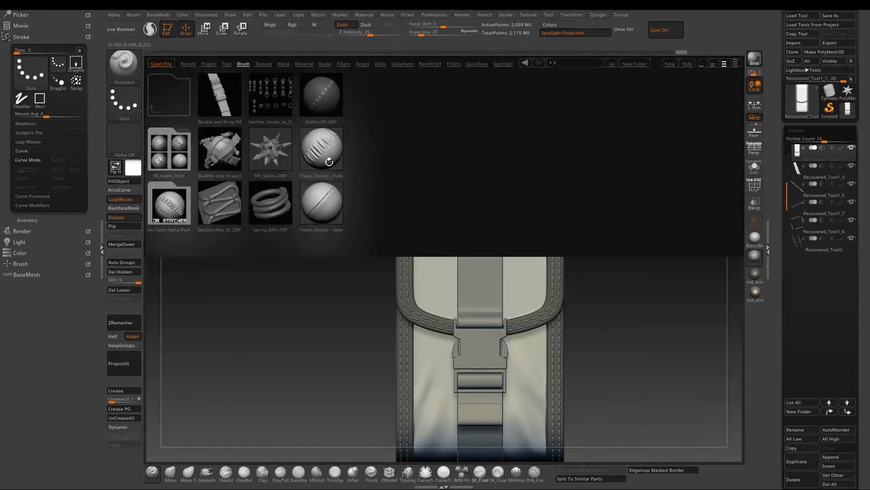
{"action": "left_click", "coordinate": [249, 62]}
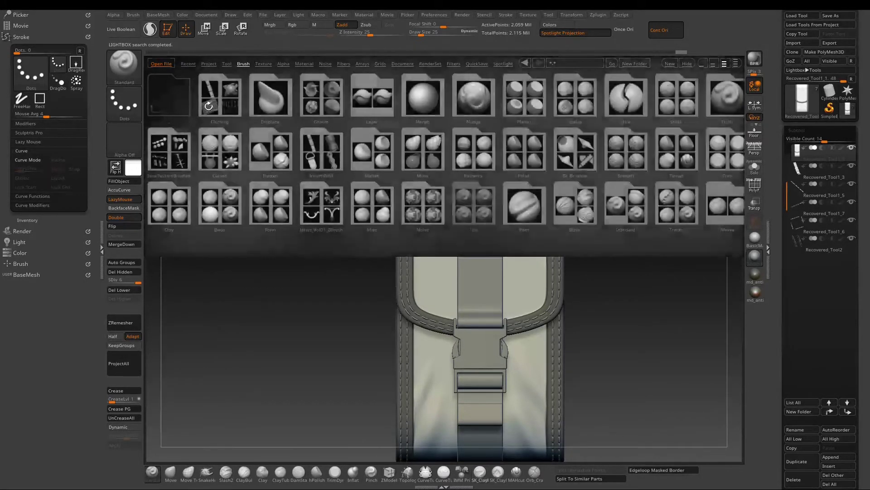
{"action": "left_click_drag", "start_coordinate": [636, 202], "coordinate": [587, 208]}
{"action": "left_click_drag", "start_coordinate": [499, 160], "coordinate": [379, 153]}
{"action": "double_click", "coordinate": [327, 172]}
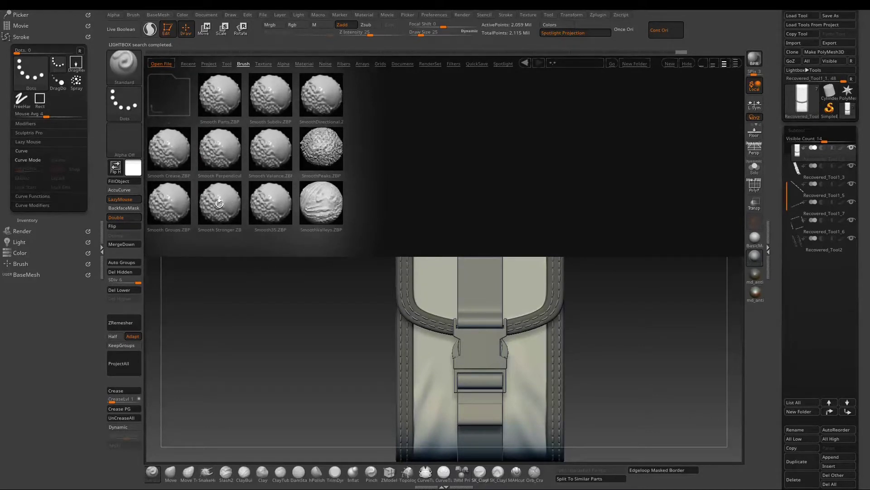
{"action": "double_click", "coordinate": [220, 204]}
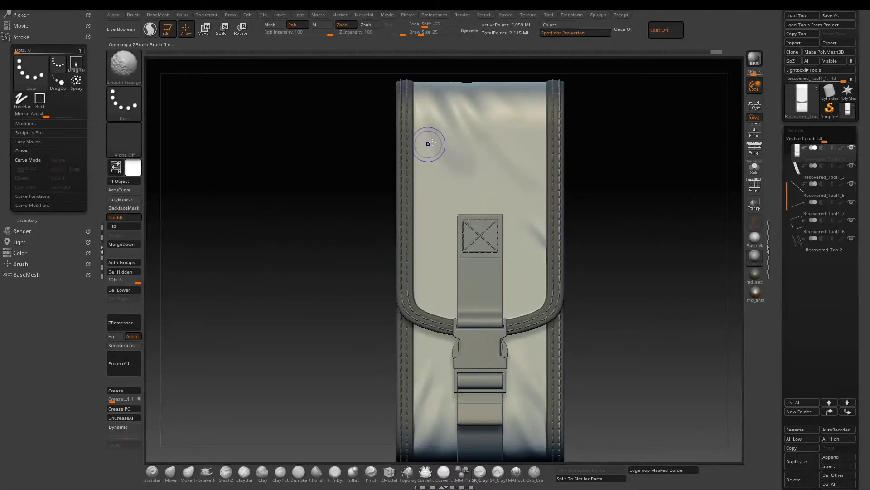
Smooth the folds across the upper flap and sculpt another soft fold running diagonally from its upper left edge.
{"action": "left_click_drag", "start_coordinate": [522, 169], "coordinate": [535, 184], "text": "shift"}
{"action": "left_click_drag", "start_coordinate": [511, 114], "coordinate": [542, 147], "text": "shift"}
{"action": "left_click_drag", "start_coordinate": [434, 152], "coordinate": [463, 194], "text": "shift"}
{"action": "mouse_move", "coordinate": [415, 125]}
{"action": "left_mouse_down"}
{"action": "mouse_move", "coordinate": [426, 162]}
{"action": "mouse_move", "coordinate": [436, 163]}
{"action": "left_mouse_up"}
{"action": "left_click_drag", "start_coordinate": [438, 193], "coordinate": [442, 200], "text": "shift"}
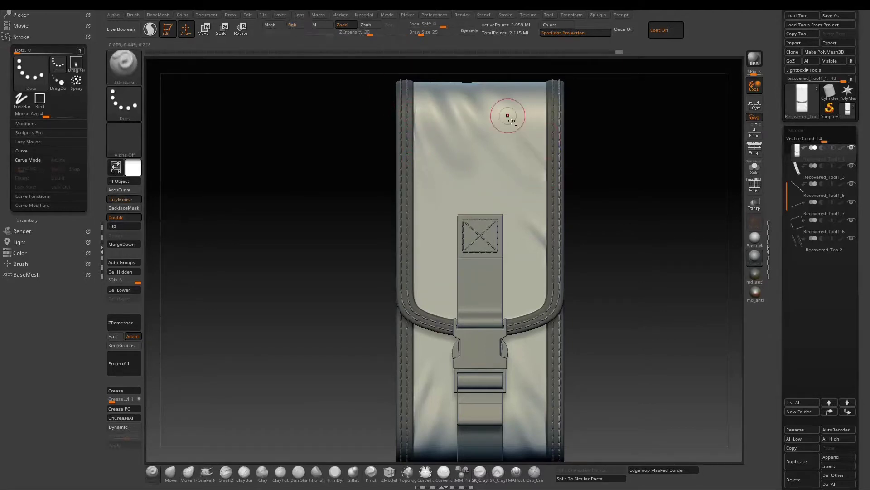
{"action": "left_click_drag", "start_coordinate": [508, 117], "coordinate": [540, 148], "text": "shift"}
Sculpt diagonal folds into the flap's lower corners on both sides of the strap and smooth them into the fabric.
{"action": "left_click_drag", "start_coordinate": [550, 308], "coordinate": [534, 279]}
{"action": "left_click_drag", "start_coordinate": [540, 294], "coordinate": [513, 257], "text": "shift"}
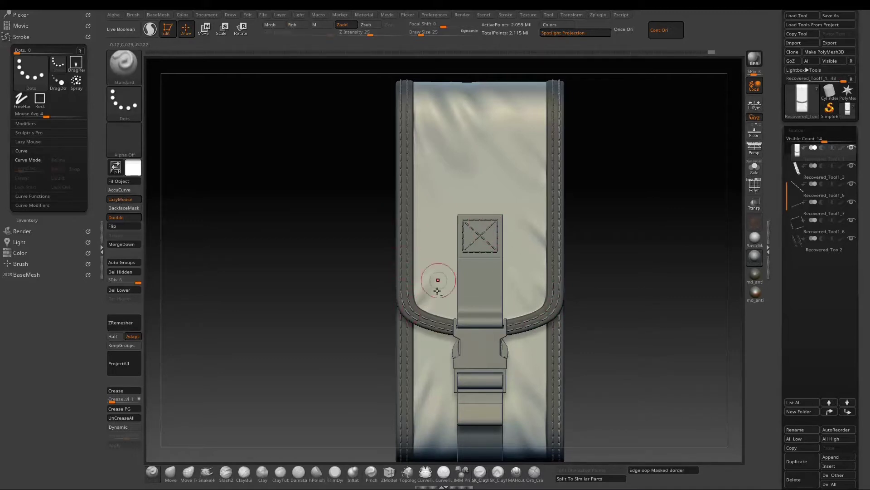
{"action": "key", "text": "shift"}
{"action": "key", "text": "shift"}
{"action": "key", "text": "shift"}
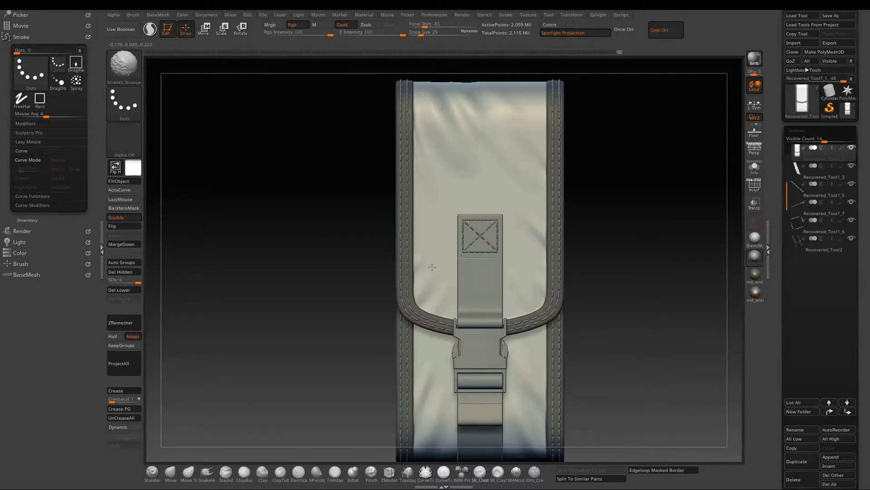
{"action": "key", "text": "shift"}
Soften the flap's fabric folds with the Smooth Stronger brush, checking them from a tilted angle.
{"action": "mouse_move", "coordinate": [583, 213]}
{"action": "left_mouse_down"}
{"action": "mouse_move", "coordinate": [583, 249]}
{"action": "mouse_move", "coordinate": [557, 231]}
{"action": "left_mouse_up"}
{"action": "key", "text": "shift"}
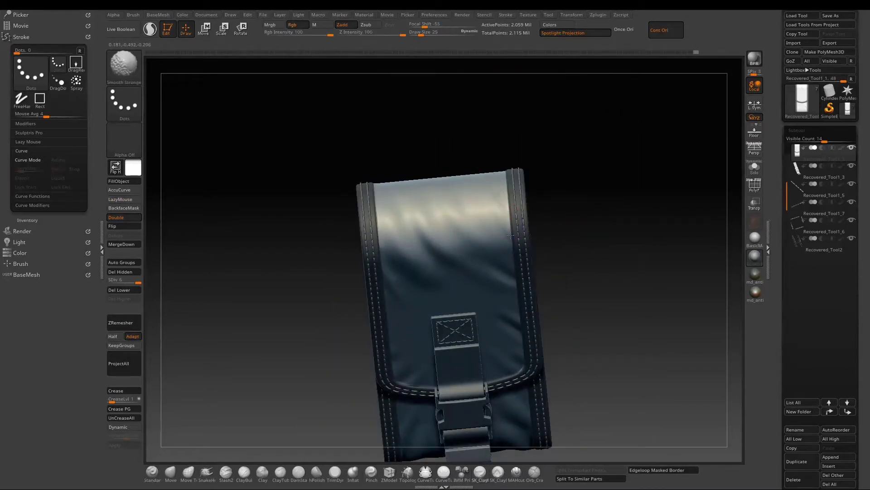
{"action": "key", "text": "shift"}
{"action": "right_click_drag", "start_coordinate": [417, 295], "coordinate": [425, 317]}
{"action": "key", "text": "shift"}
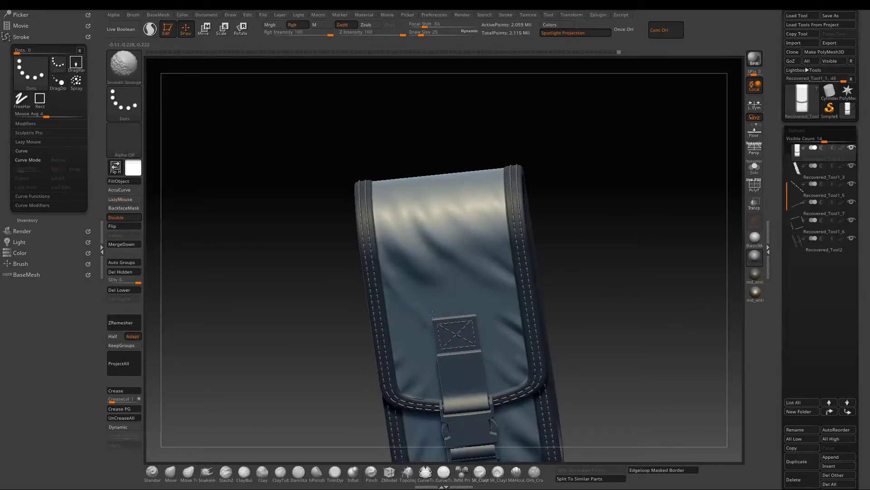
{"action": "key", "text": "shift"}
Sculpt an extra fold up from the flap's lower left edge beside the strap and blend it smooth.
{"action": "mouse_move", "coordinate": [586, 227]}
{"action": "left_mouse_down"}
{"action": "mouse_move", "coordinate": [589, 317]}
{"action": "mouse_move", "coordinate": [578, 263]}
{"action": "mouse_move", "coordinate": [595, 289]}
{"action": "left_mouse_up"}
{"action": "right_click_drag", "start_coordinate": [595, 289], "coordinate": [581, 275]}
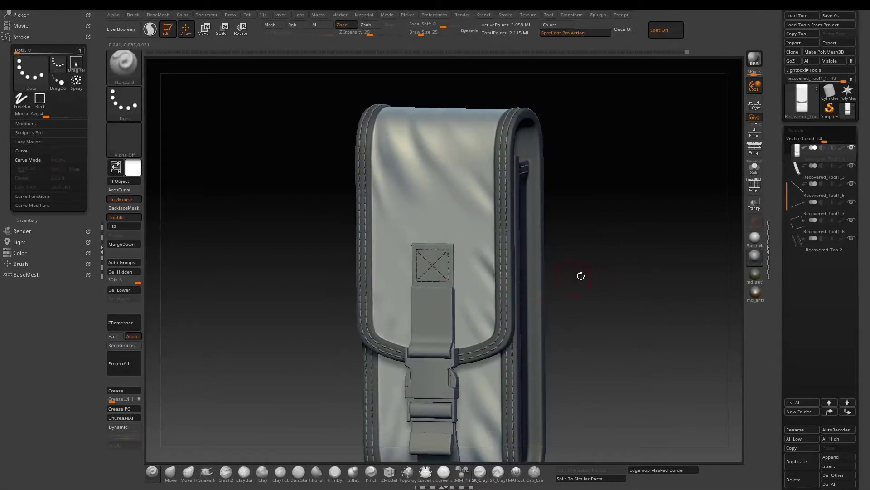
{"action": "left_click_drag", "start_coordinate": [384, 276], "coordinate": [396, 249]}
{"action": "left_click_drag", "start_coordinate": [378, 297], "coordinate": [393, 271], "text": "shift"}
Examine the sculpted pouch from all around, including the folds on its front, flap and side panels.
{"action": "left_click_drag", "start_coordinate": [265, 324], "coordinate": [308, 329]}
{"action": "left_click_drag", "start_coordinate": [579, 254], "coordinate": [574, 203], "text": "alt"}
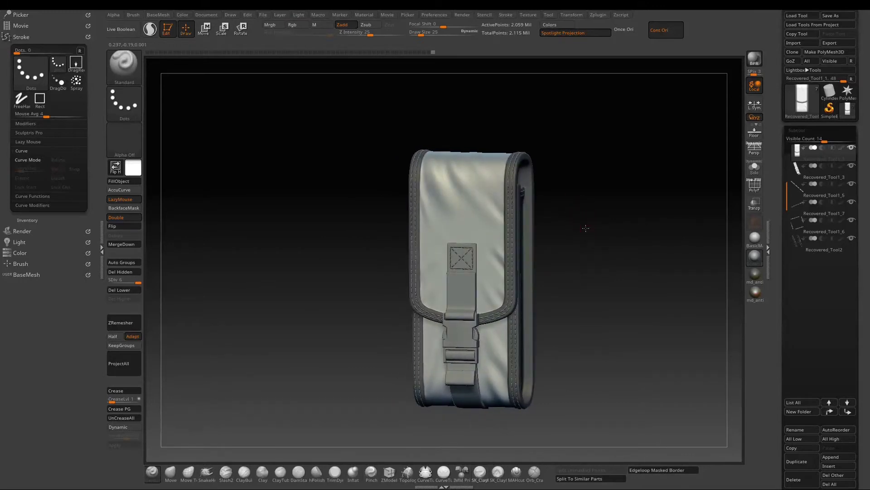
{"action": "mouse_move", "coordinate": [585, 228]}
{"action": "right_mouse_down"}
{"action": "mouse_move", "coordinate": [612, 216]}
{"action": "mouse_move", "coordinate": [590, 212]}
{"action": "right_mouse_up"}
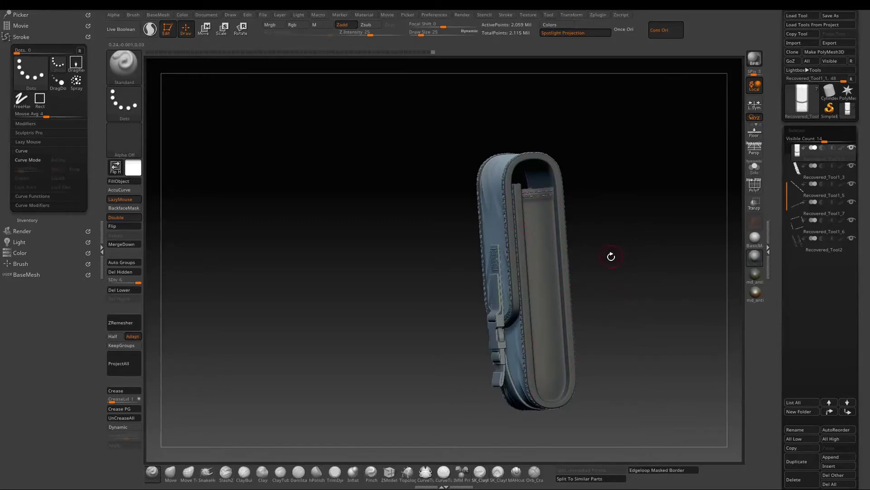
{"action": "right_click_drag", "start_coordinate": [561, 237], "coordinate": [683, 246]}
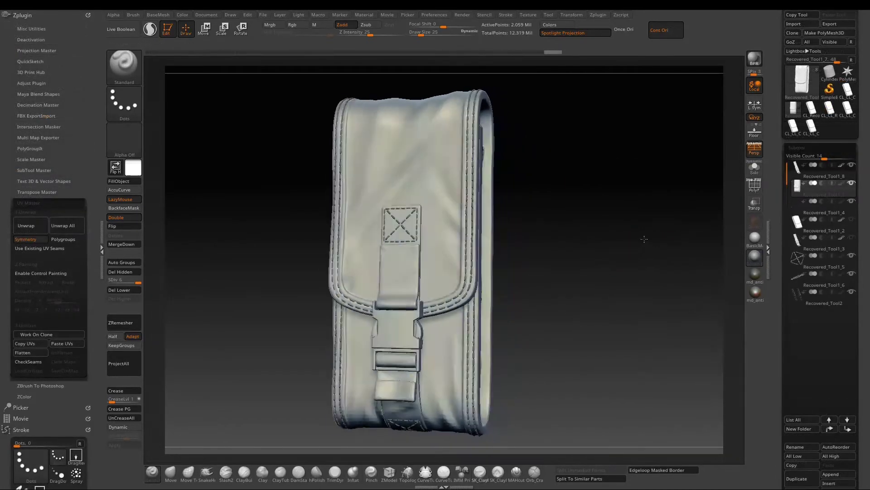
{"action": "mouse_move", "coordinate": [643, 237]}
{"action": "right_mouse_down"}
{"action": "mouse_move", "coordinate": [574, 231]}
{"action": "mouse_move", "coordinate": [577, 243]}
{"action": "mouse_move", "coordinate": [590, 237]}
{"action": "mouse_move", "coordinate": [578, 249]}
{"action": "mouse_move", "coordinate": [565, 247]}
{"action": "mouse_move", "coordinate": [572, 231]}
{"action": "mouse_move", "coordinate": [538, 257]}
{"action": "mouse_move", "coordinate": [467, 252]}
{"action": "right_mouse_up"}
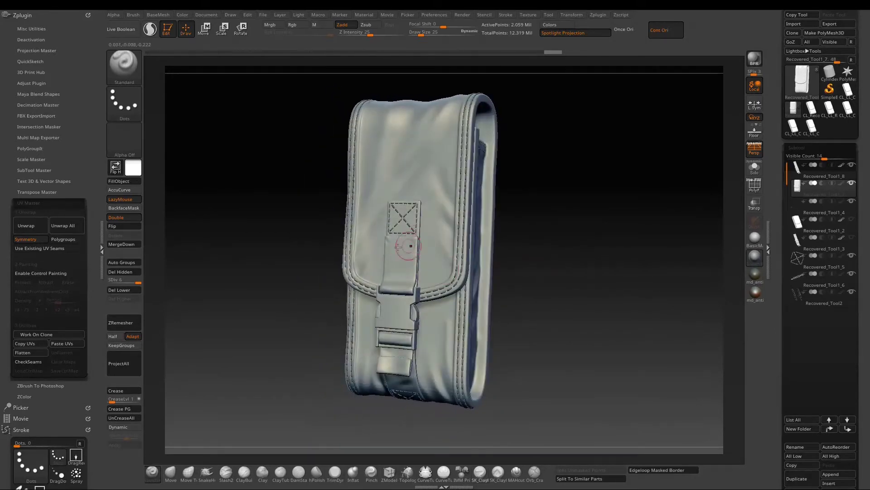
{"action": "right_click_drag", "start_coordinate": [429, 194], "coordinate": [524, 196]}
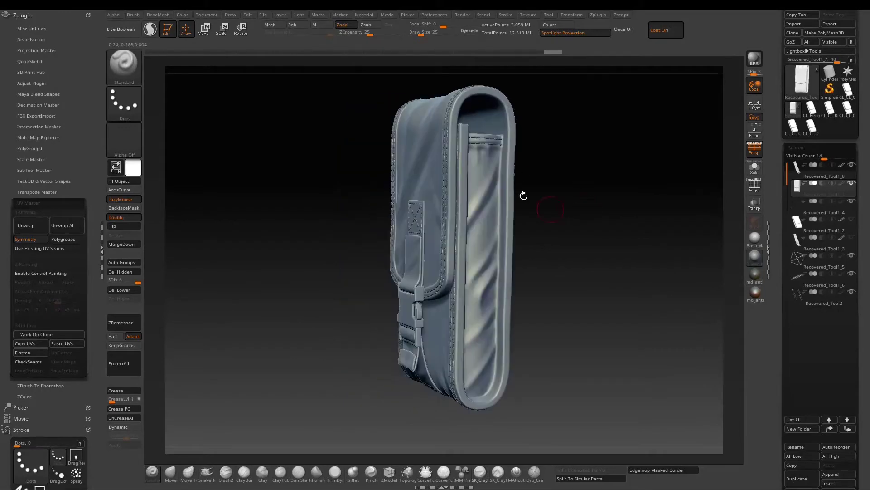
{"action": "right_click_drag", "start_coordinate": [568, 250], "coordinate": [542, 181]}
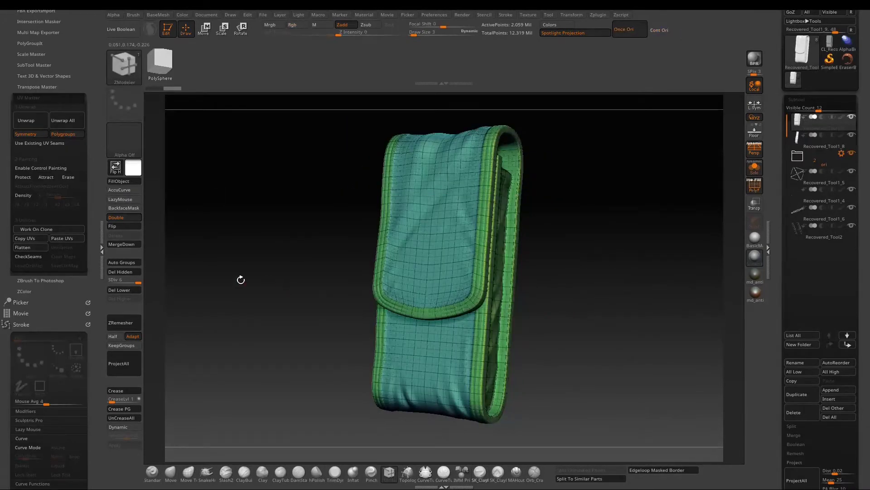
Drop the pouch body to its lowest subdivision level and freeze its subdivision levels.
{"action": "left_click", "coordinate": [119, 289]}
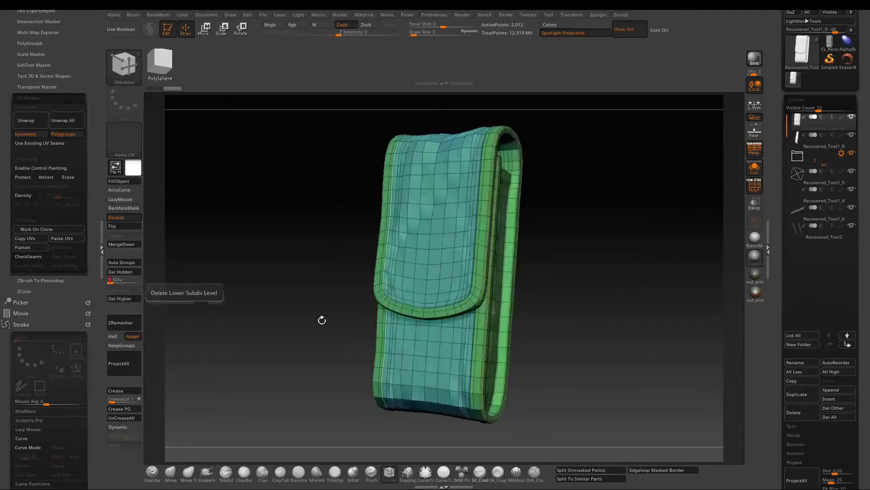
{"action": "scroll", "coordinate": [783, 206], "scroll_direction": "down", "scroll_amount": 5}
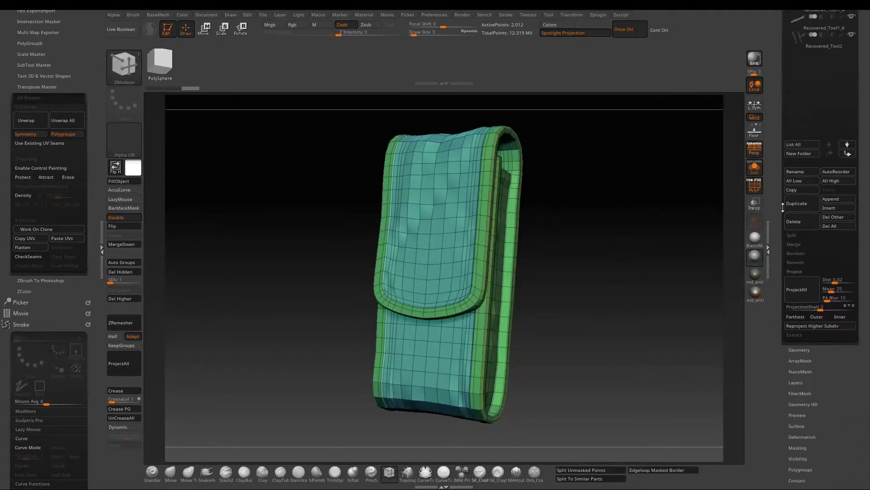
{"action": "left_click", "coordinate": [794, 344]}
{"action": "left_click_drag", "start_coordinate": [785, 289], "coordinate": [783, 360]}
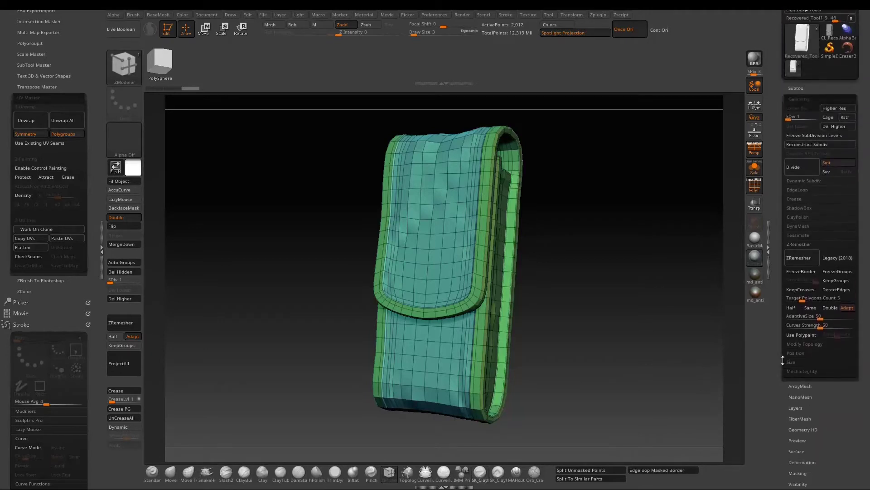
{"action": "left_click", "coordinate": [817, 134]}
Assign new polygroups to the thin loop inside the flap trim and the back edge strip, using ZModeler PolyGroup with the Polyloop & Polygroup target.
{"action": "left_click_drag", "start_coordinate": [553, 258], "coordinate": [526, 322]}
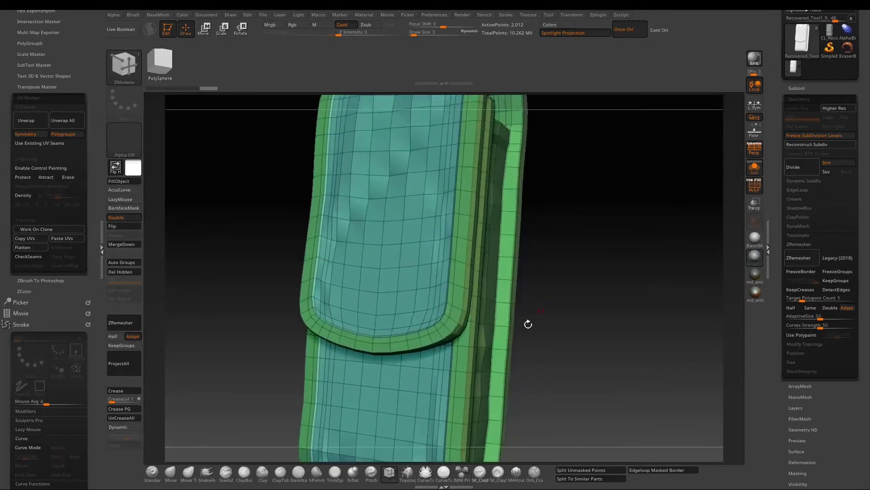
{"action": "left_click", "coordinate": [387, 475]}
{"action": "left_click_drag", "start_coordinate": [547, 251], "coordinate": [522, 267]}
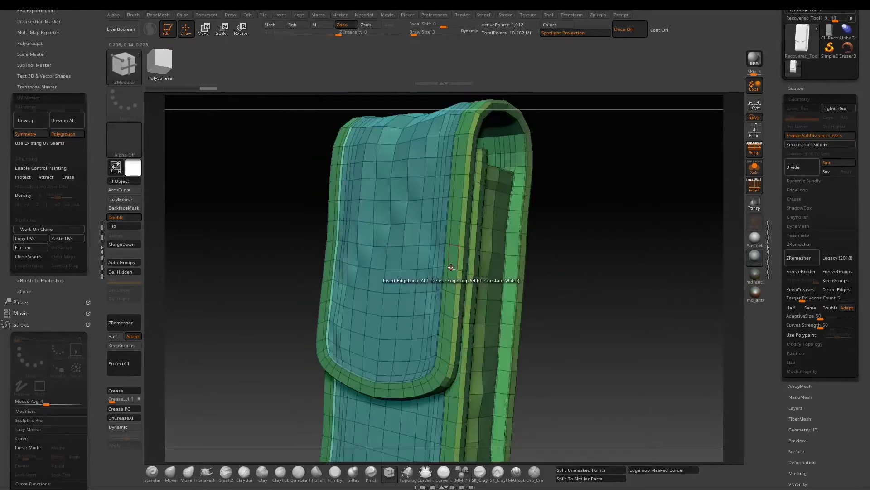
{"action": "key", "text": "space"}
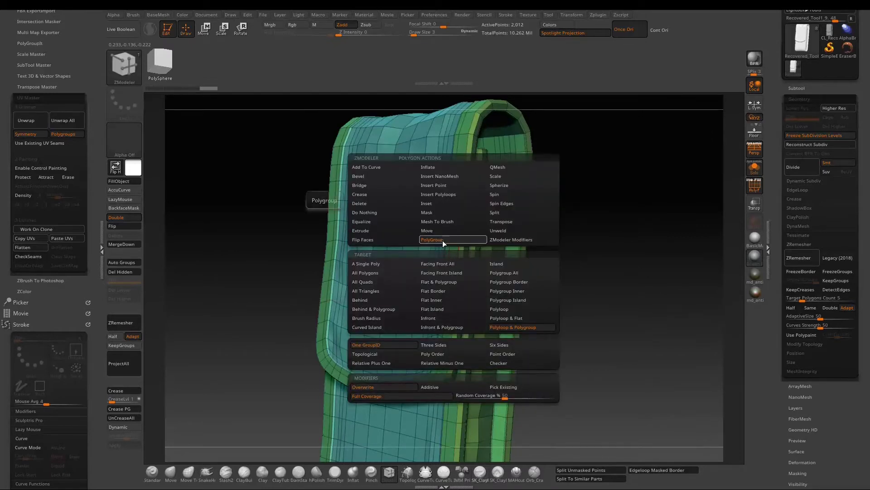
{"action": "left_click", "coordinate": [502, 327]}
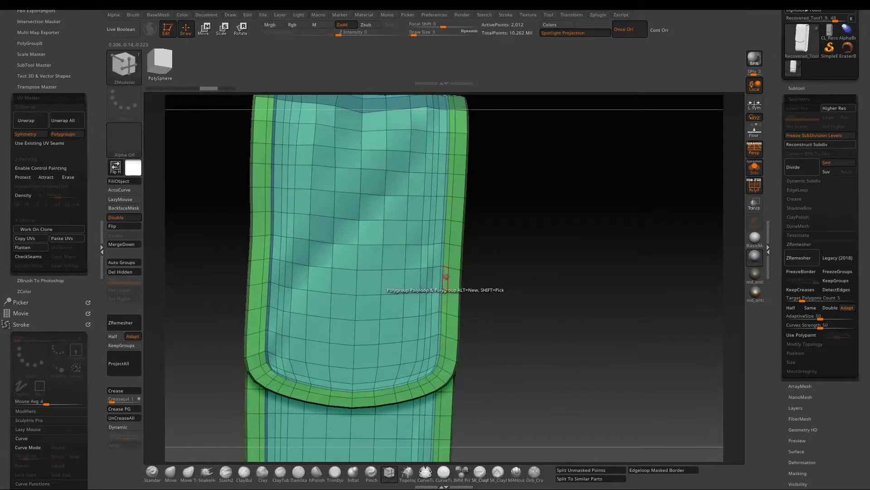
{"action": "left_click_drag", "start_coordinate": [507, 298], "coordinate": [500, 295]}
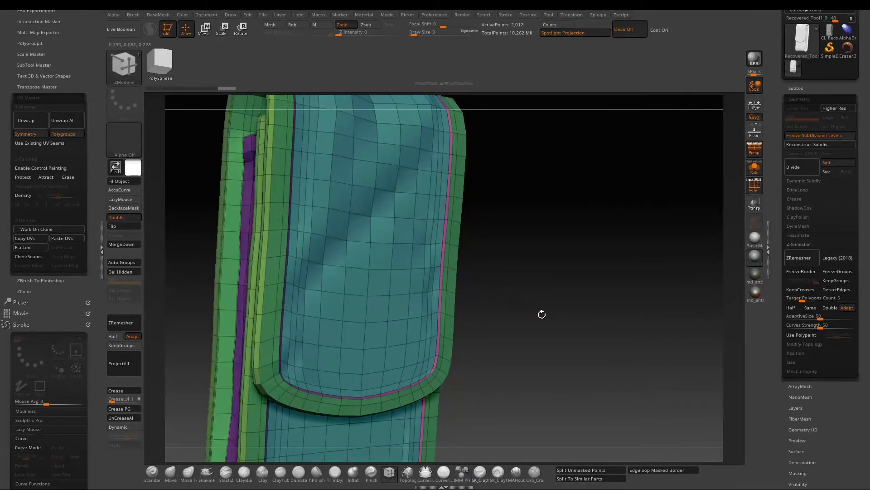
{"action": "left_click_drag", "start_coordinate": [540, 313], "coordinate": [536, 358]}
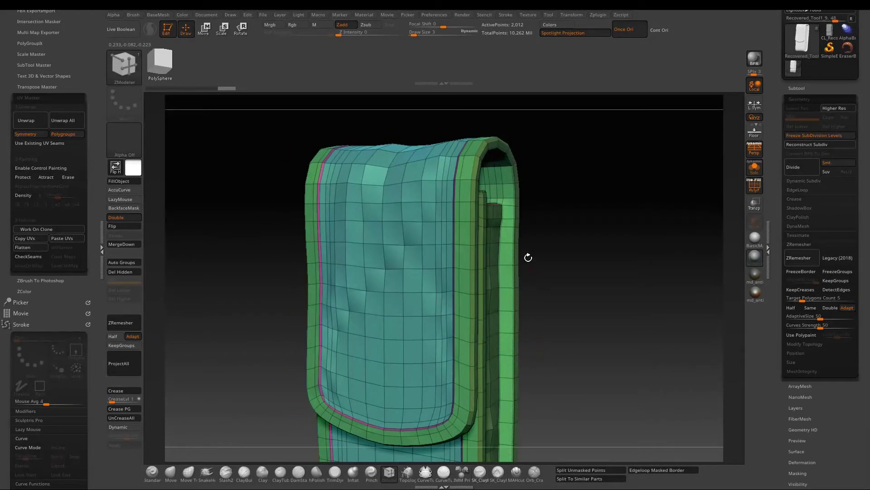
{"action": "left_click", "coordinate": [508, 237]}
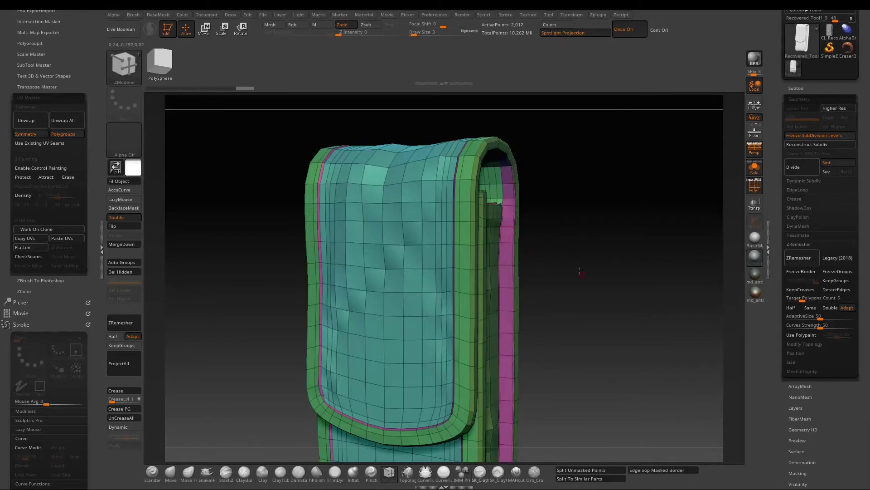
{"action": "left_click_drag", "start_coordinate": [580, 271], "coordinate": [561, 274]}
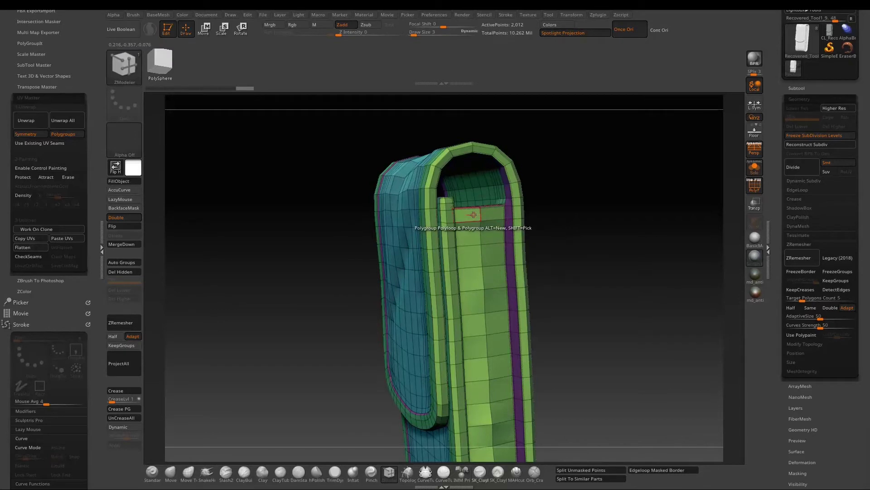
Give the two-row hem strip at the top of the side panels its own polygroup.
{"action": "left_click_drag", "start_coordinate": [474, 214], "coordinate": [499, 224]}
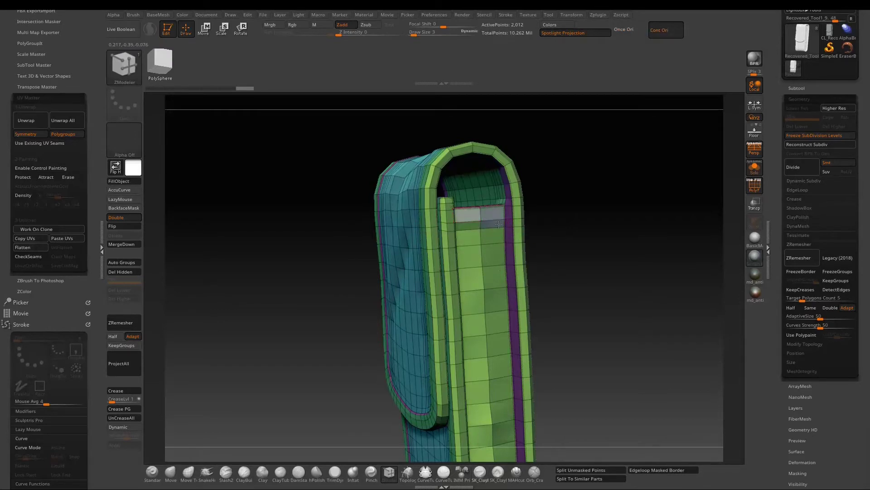
{"action": "left_click", "coordinate": [473, 223]}
{"action": "left_click_drag", "start_coordinate": [561, 266], "coordinate": [637, 290]}
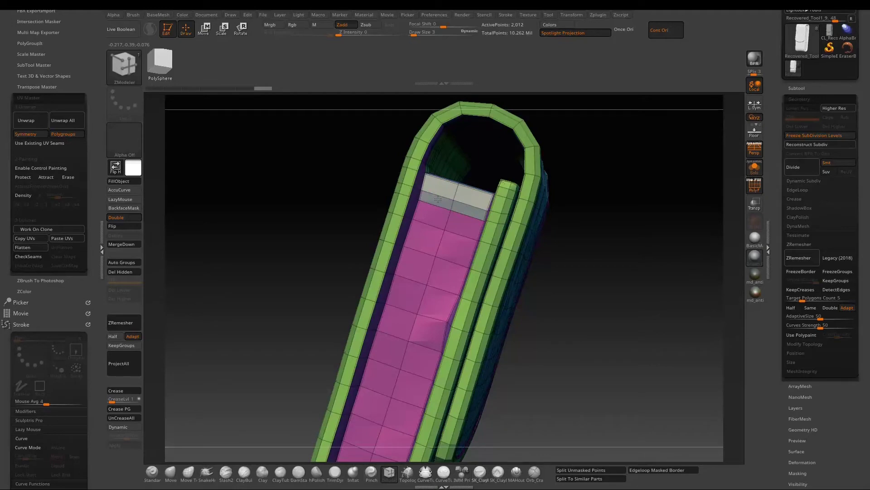
{"action": "left_click_drag", "start_coordinate": [595, 282], "coordinate": [314, 203]}
{"action": "mouse_move", "coordinate": [360, 272]}
{"action": "left_mouse_down"}
{"action": "mouse_move", "coordinate": [361, 196]}
{"action": "mouse_move", "coordinate": [361, 268]}
{"action": "mouse_move", "coordinate": [374, 283]}
{"action": "mouse_move", "coordinate": [359, 273]}
{"action": "left_mouse_up"}
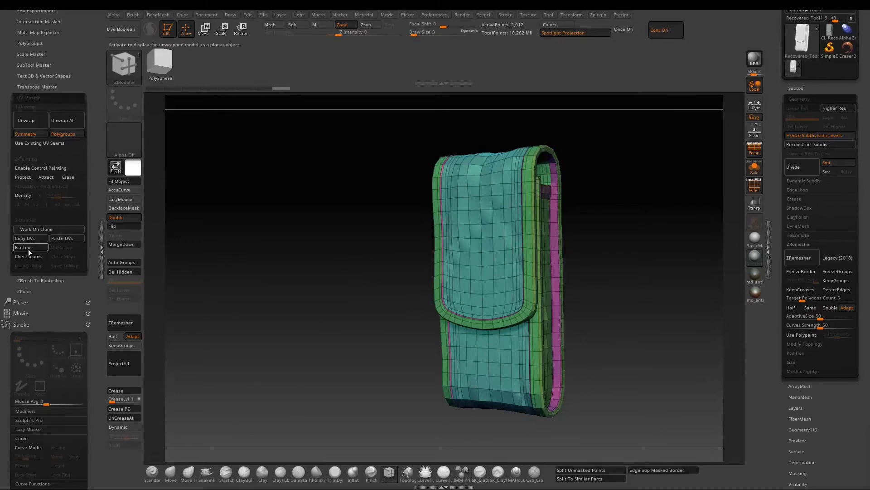
Create a UV Master working clone of the pouch body, unwrap it by polygroups and flatten the UVs.
{"action": "left_click", "coordinate": [42, 229]}
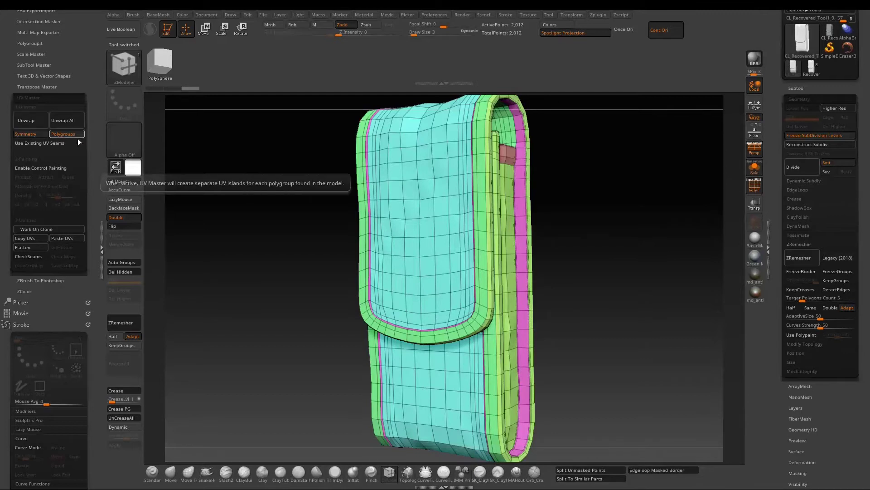
{"action": "left_click", "coordinate": [33, 122]}
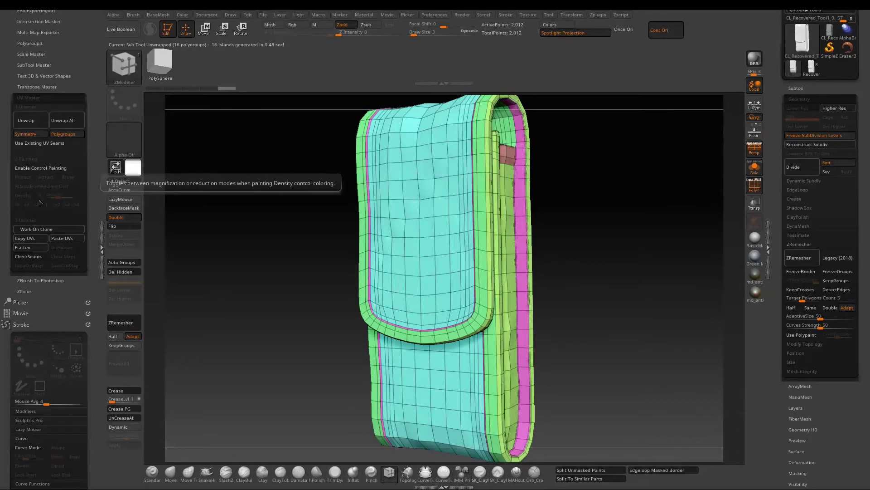
{"action": "left_click", "coordinate": [36, 248]}
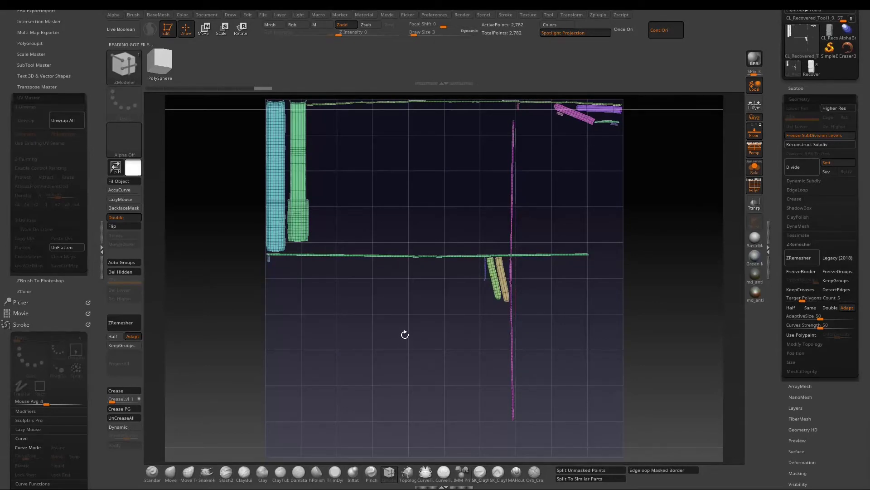
{"action": "left_click_drag", "start_coordinate": [405, 329], "coordinate": [410, 353], "text": "alt"}
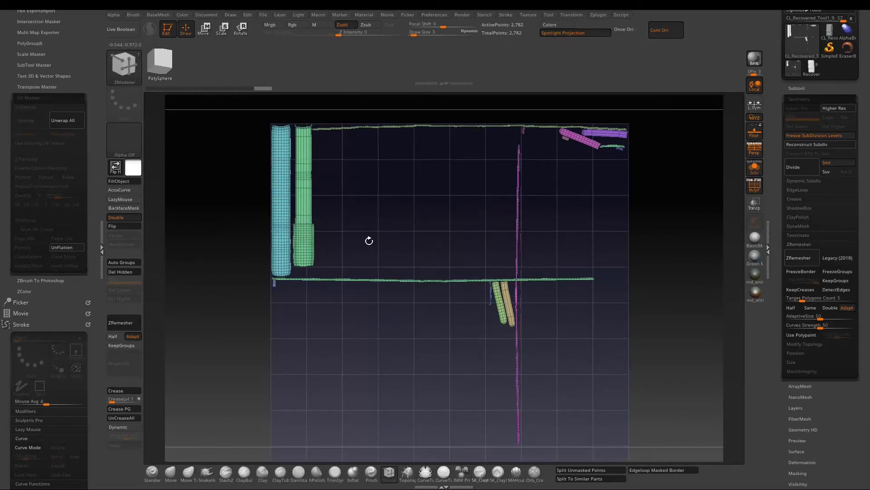
{"action": "left_click_drag", "start_coordinate": [375, 231], "coordinate": [372, 266], "text": "alt"}
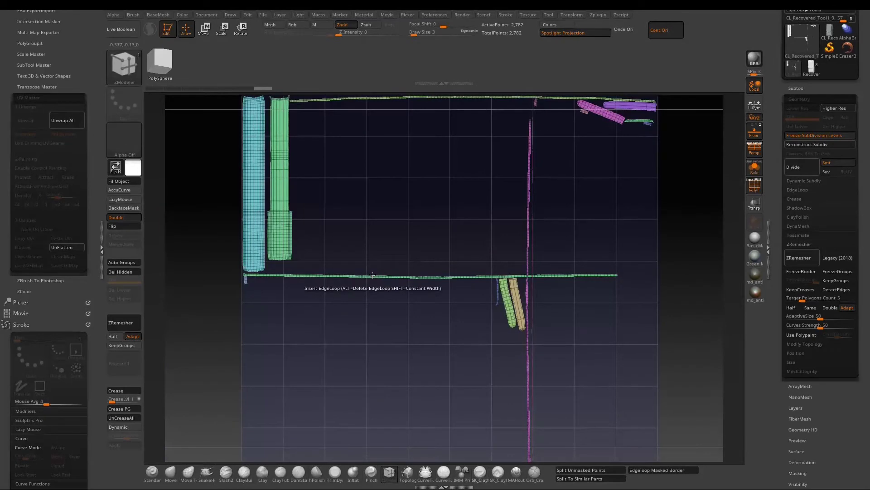
Isolate the long horizontal strip island with a mask and rotate it about 89° so it stands vertically.
{"action": "key", "text": "ctrl"}
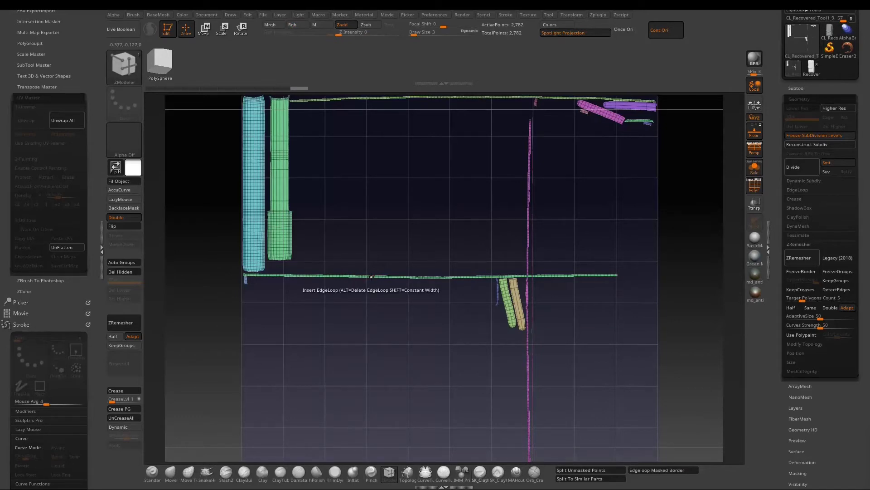
{"action": "key", "text": "w"}
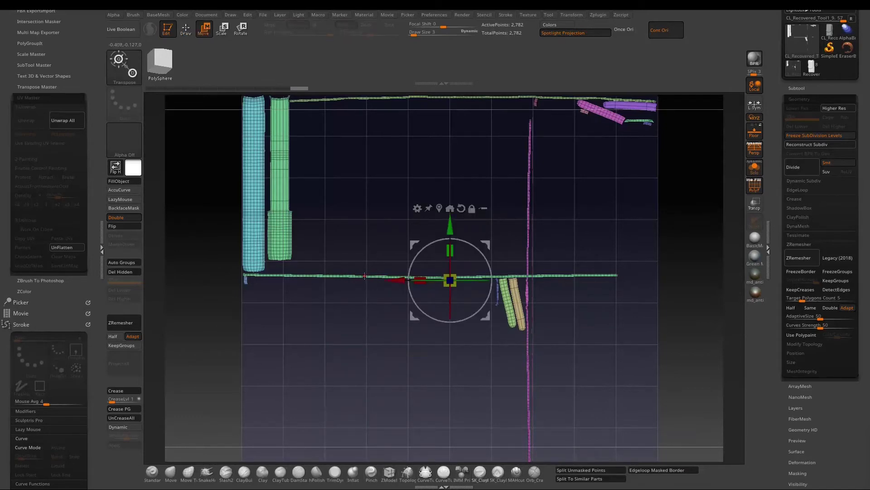
{"action": "left_click", "coordinate": [362, 276], "text": "ctrl"}
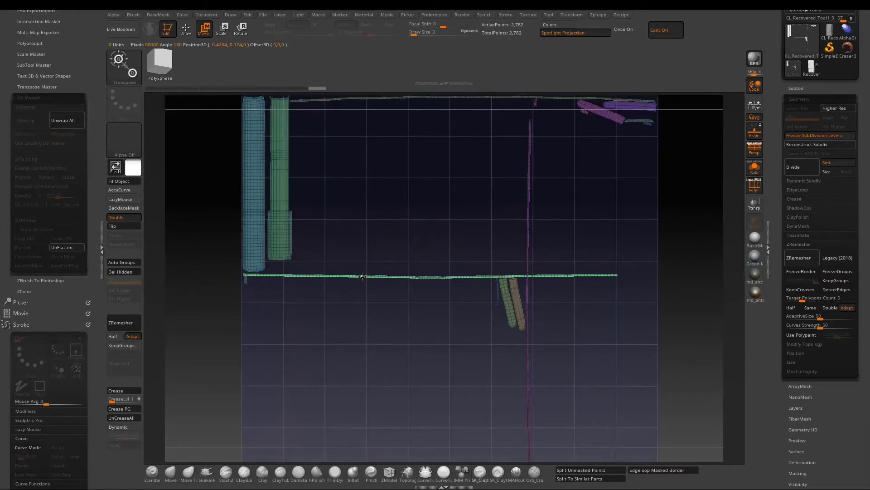
{"action": "left_click_drag", "start_coordinate": [396, 250], "coordinate": [321, 210]}
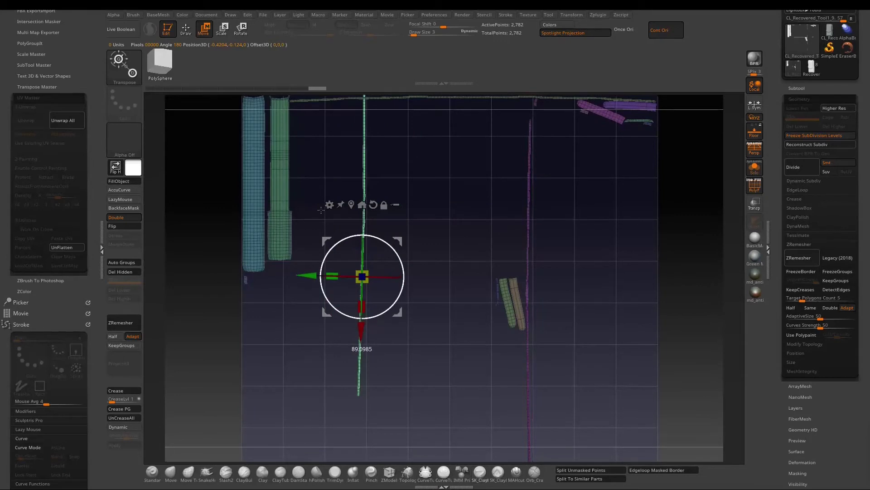
Move the upright strip island beside the other long vertical strip and place the remaining long horizontal strip upright next to them.
{"action": "left_click_drag", "start_coordinate": [397, 241], "coordinate": [579, 384]}
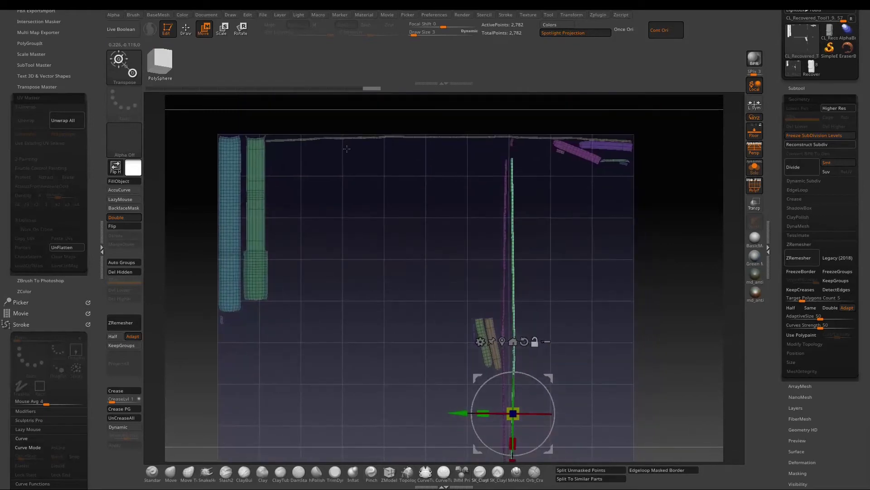
{"action": "left_click", "coordinate": [579, 385], "text": "ctrl"}
{"action": "left_click", "coordinate": [340, 137], "text": "ctrl"}
{"action": "left_click_drag", "start_coordinate": [379, 152], "coordinate": [484, 266]}
Stand the magenta and purple strap-shaped islands upright beside the upper part of the long green island.
{"action": "left_click", "coordinate": [575, 151], "text": "ctrl"}
{"action": "left_click_drag", "start_coordinate": [612, 127], "coordinate": [241, 128]}
{"action": "left_click", "coordinate": [602, 148], "text": "ctrl"}
{"action": "left_click_drag", "start_coordinate": [632, 119], "coordinate": [252, 131]}
Place the light-green and tan panel islands upright, directly below the magenta and purple ones.
{"action": "left_click", "coordinate": [486, 346], "text": "ctrl"}
{"action": "left_click_drag", "start_coordinate": [527, 316], "coordinate": [325, 191]}
{"action": "mouse_move", "coordinate": [321, 198]}
{"action": "left_mouse_down"}
{"action": "mouse_move", "coordinate": [327, 206]}
{"action": "mouse_move", "coordinate": [318, 193]}
{"action": "left_mouse_up"}
{"action": "left_click_drag", "start_coordinate": [317, 203], "coordinate": [319, 204]}
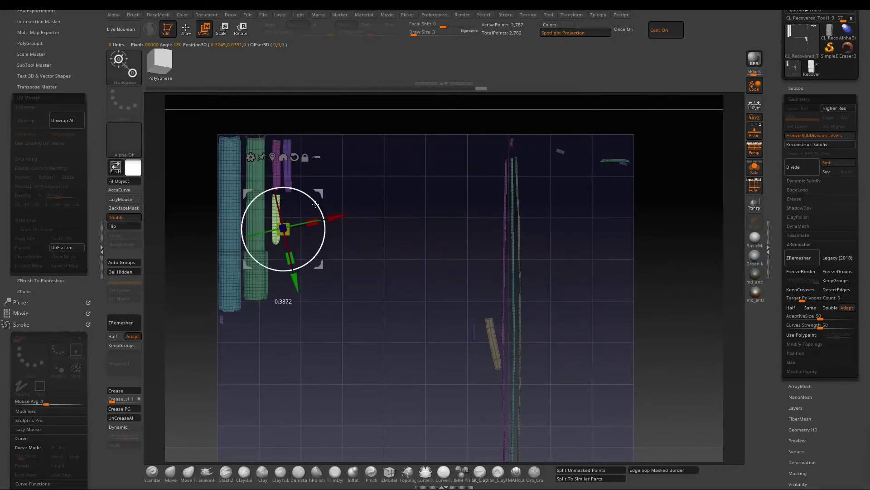
{"action": "left_click", "coordinate": [491, 334], "text": "ctrl"}
{"action": "left_click_drag", "start_coordinate": [527, 299], "coordinate": [323, 176]}
{"action": "left_click_drag", "start_coordinate": [320, 187], "coordinate": [323, 196]}
{"action": "left_click_drag", "start_coordinate": [323, 176], "coordinate": [323, 176]}
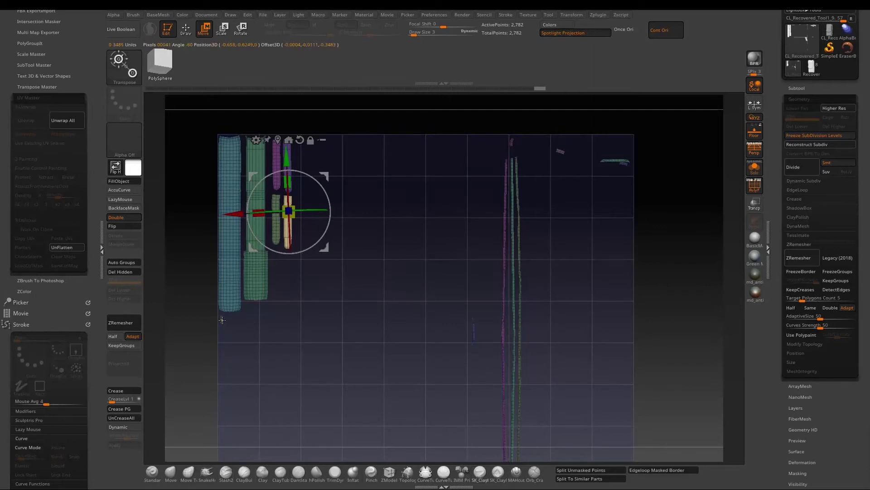
Gather the small hem and short strip islands in rows beneath the light-green and tan panel islands.
{"action": "left_click", "coordinate": [222, 319], "text": "ctrl"}
{"action": "left_click_drag", "start_coordinate": [257, 285], "coordinate": [311, 221]}
{"action": "left_click", "coordinate": [562, 152], "text": "ctrl"}
{"action": "left_click_drag", "start_coordinate": [598, 117], "coordinate": [317, 230]}
{"action": "left_click_drag", "start_coordinate": [312, 236], "coordinate": [317, 286]}
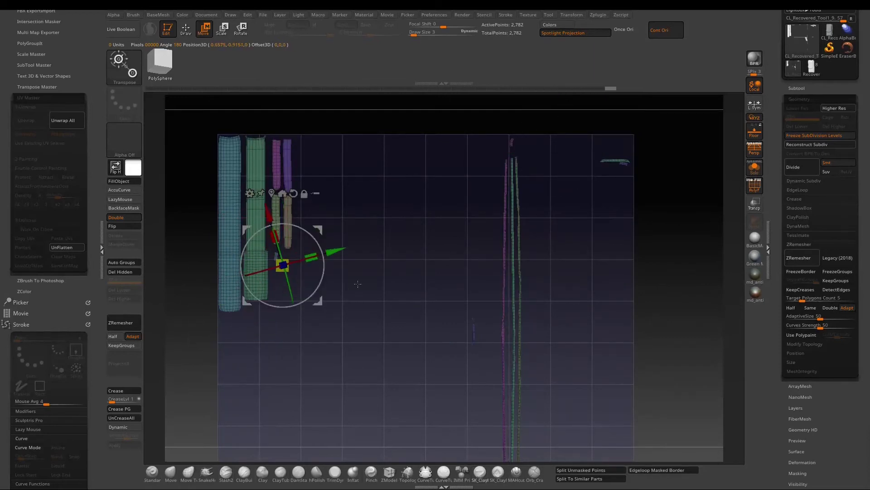
{"action": "left_click", "coordinate": [474, 328], "text": "ctrl"}
{"action": "left_click_drag", "start_coordinate": [506, 302], "coordinate": [500, 293]}
{"action": "key", "text": "ctrl+z"}
{"action": "key", "text": "ctrl+z"}
{"action": "key", "text": "ctrl+z"}
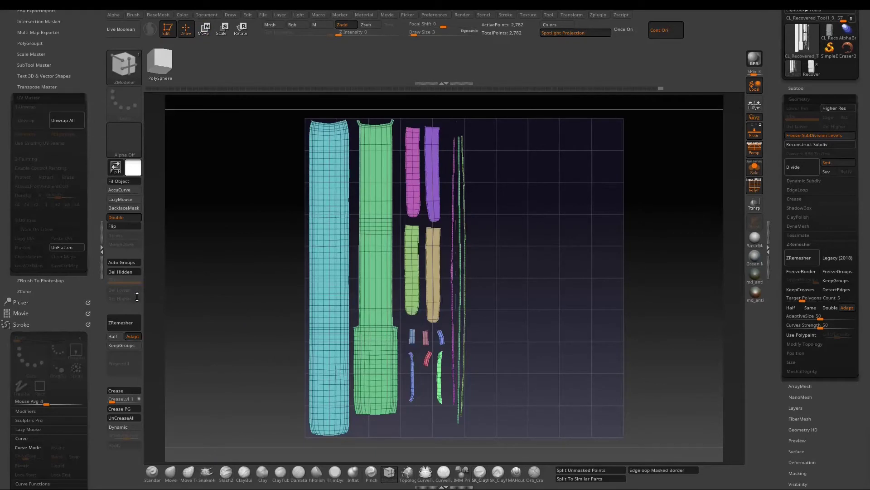
Unflatten the pouch clone, copy its arranged UVs and transfer them to the original pouch body.
{"action": "left_click", "coordinate": [73, 248]}
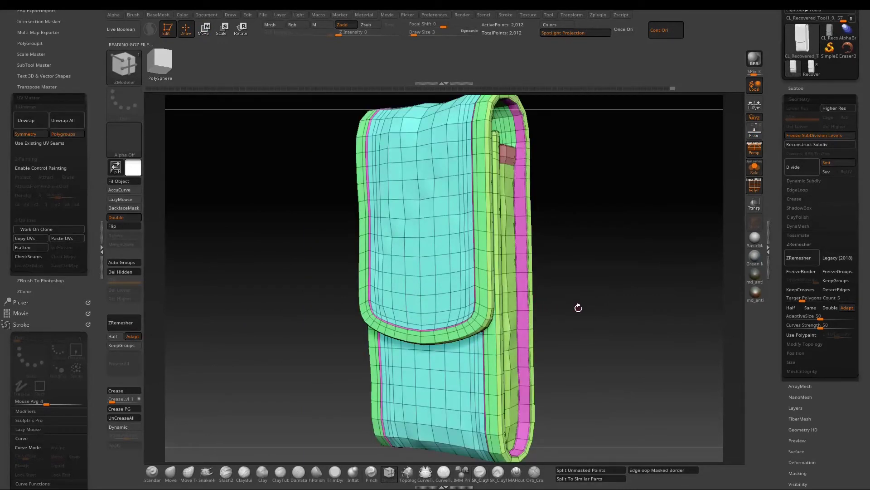
{"action": "left_click", "coordinate": [34, 238]}
{"action": "left_click", "coordinate": [793, 88]}
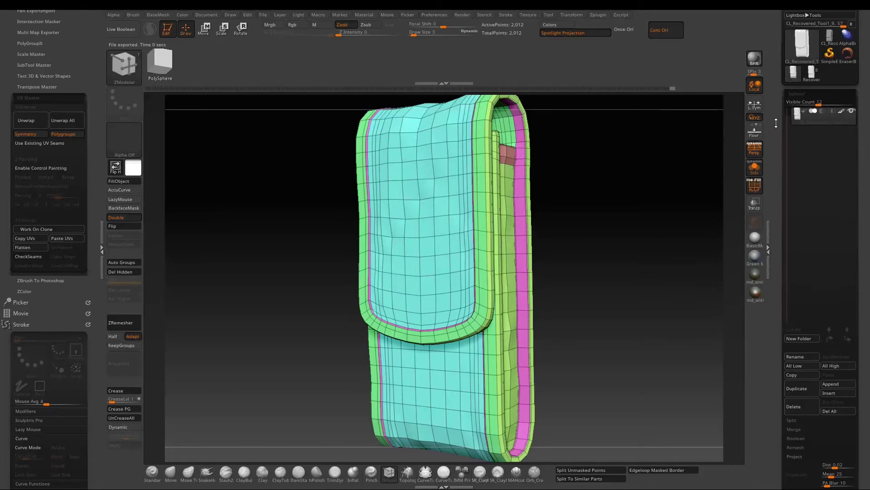
{"action": "left_click", "coordinate": [810, 121]}
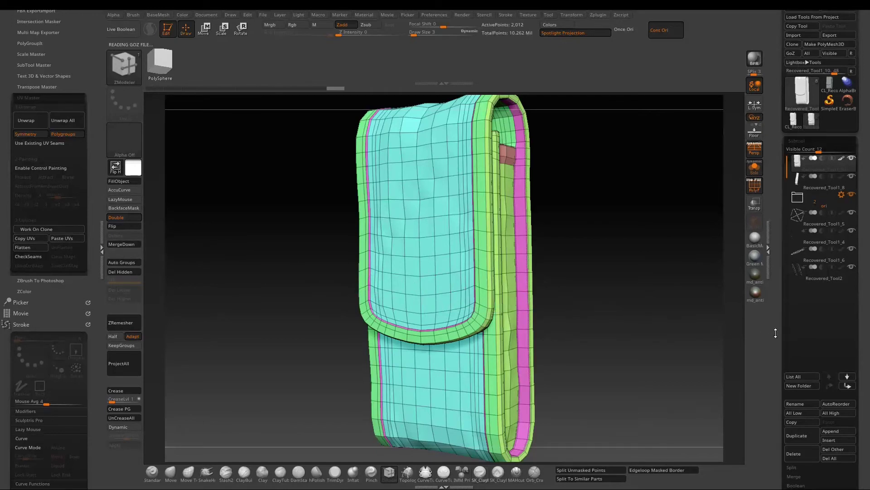
Turn off Freeze SubDivision Levels on the pouch body and compare subdivision level 1 with level 6.
{"action": "scroll", "coordinate": [775, 333], "scroll_direction": "down", "scroll_amount": 10}
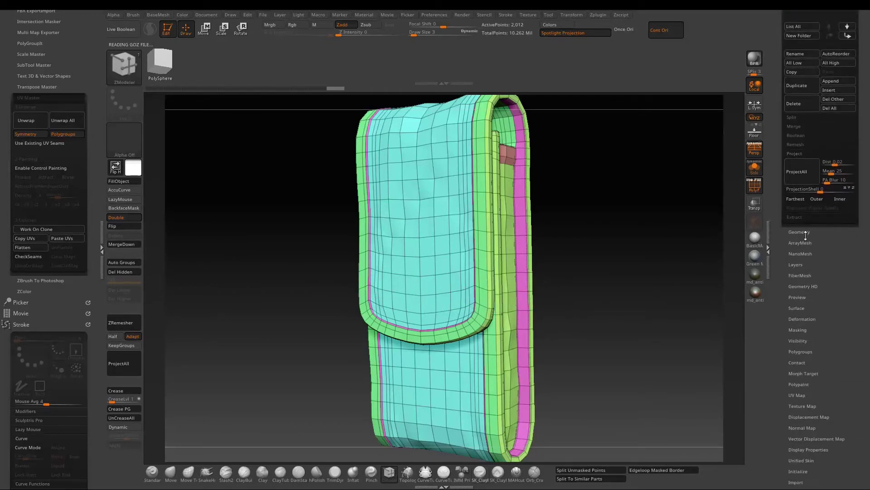
{"action": "left_click", "coordinate": [802, 232]}
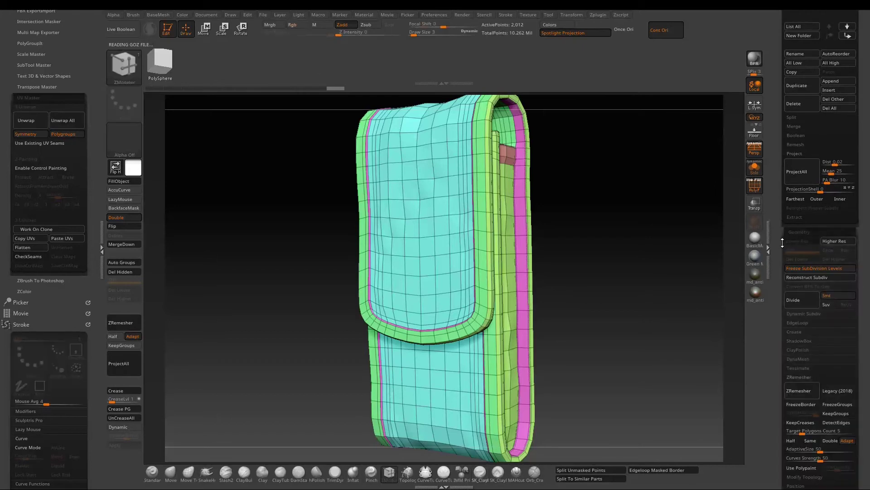
{"action": "left_click", "coordinate": [793, 277]}
{"action": "left_click", "coordinate": [795, 269]}
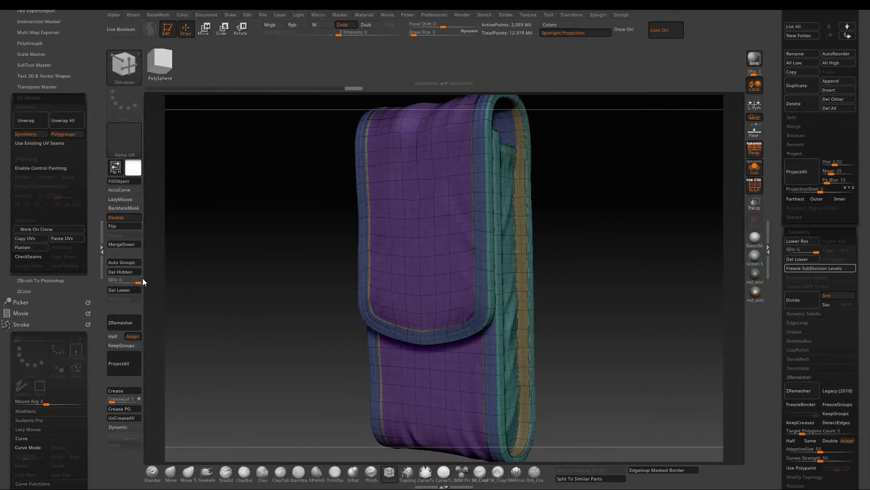
{"action": "left_click_drag", "start_coordinate": [138, 284], "coordinate": [110, 282]}
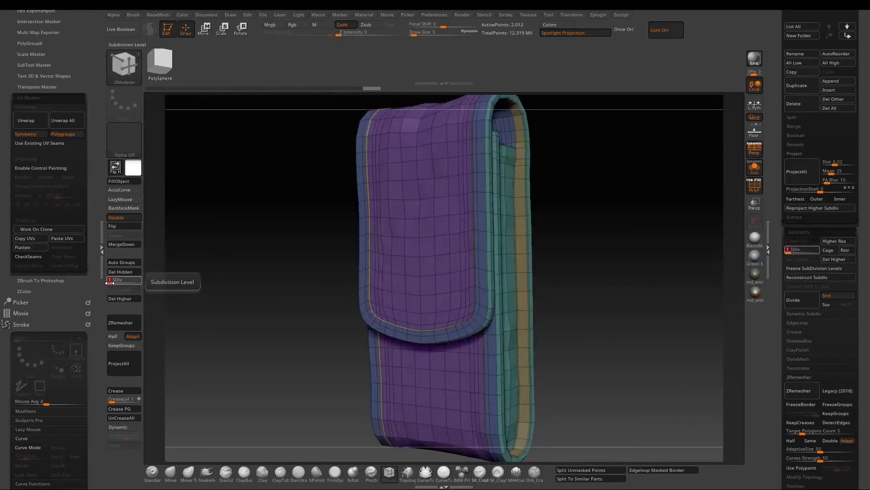
{"action": "left_click_drag", "start_coordinate": [109, 282], "coordinate": [145, 287]}
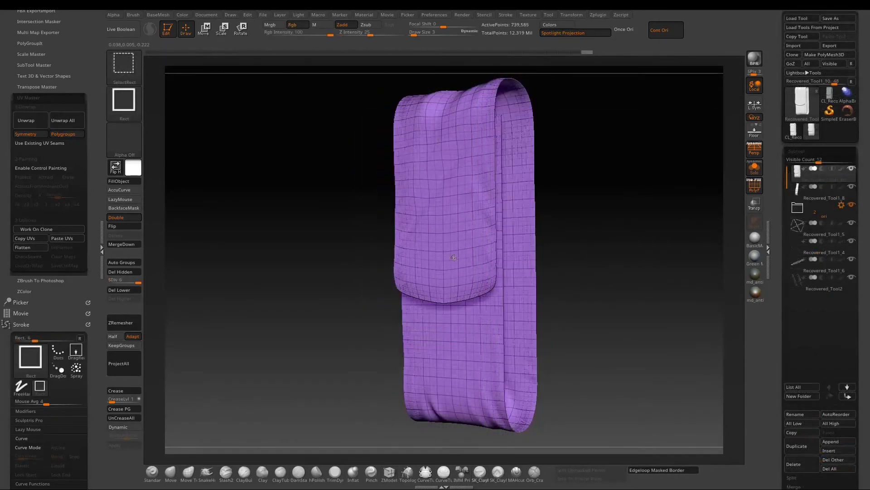
Mask the pouch's edge trim and side-panel hems by isolating their polygroups, and show the whole body without PolyFrame.
{"action": "left_click_drag", "start_coordinate": [600, 297], "coordinate": [631, 338], "text": "ctrl+shift"}
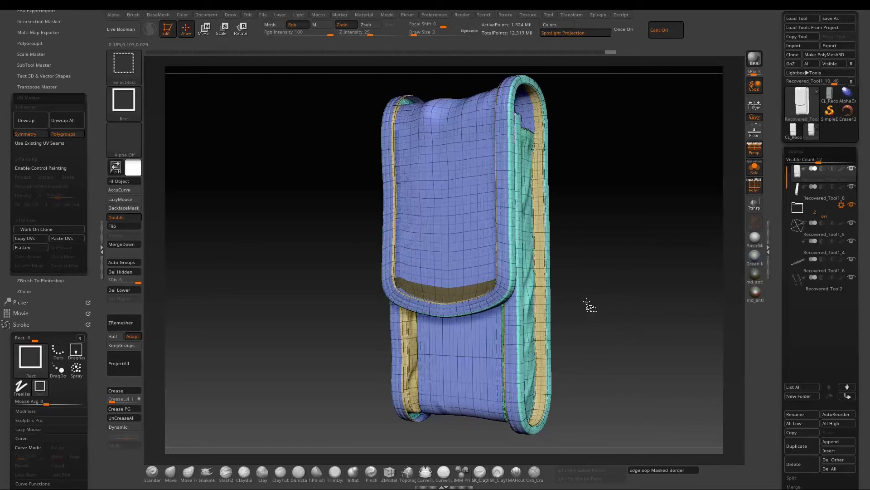
{"action": "left_click_drag", "start_coordinate": [594, 308], "coordinate": [571, 224]}
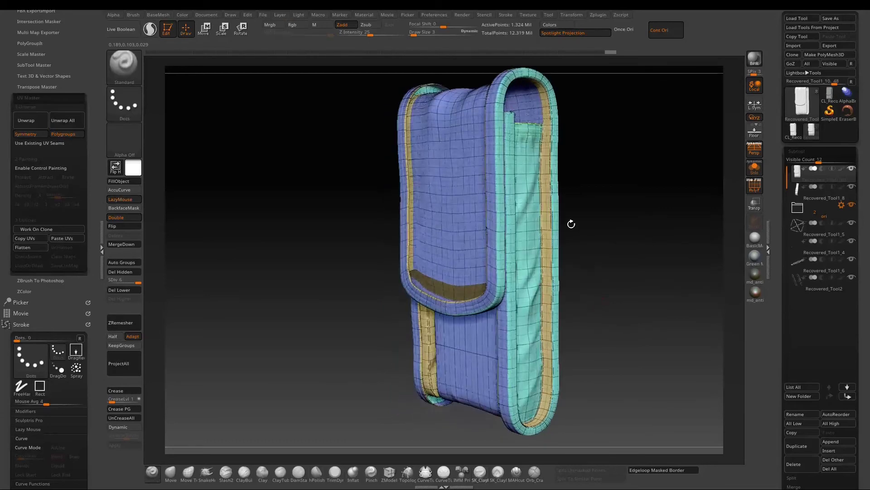
{"action": "left_click", "coordinate": [532, 109], "text": "ctrl+shift"}
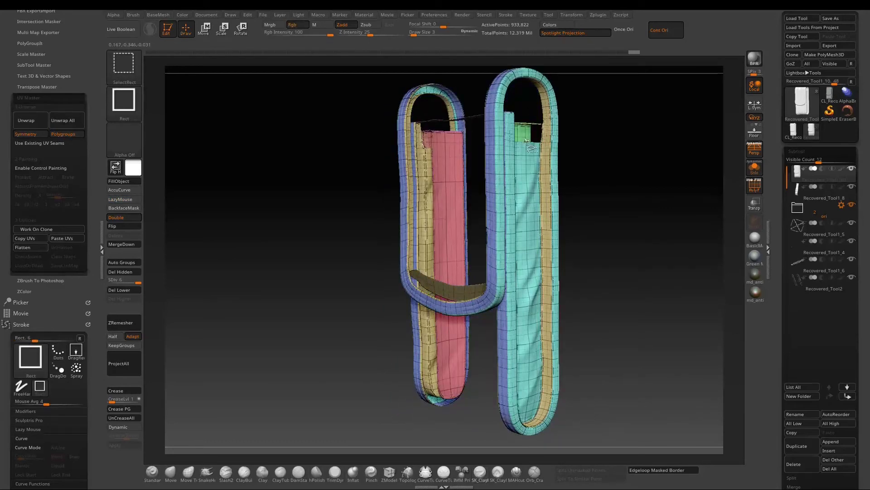
{"action": "left_click", "coordinate": [556, 204], "text": "ctrl+shift"}
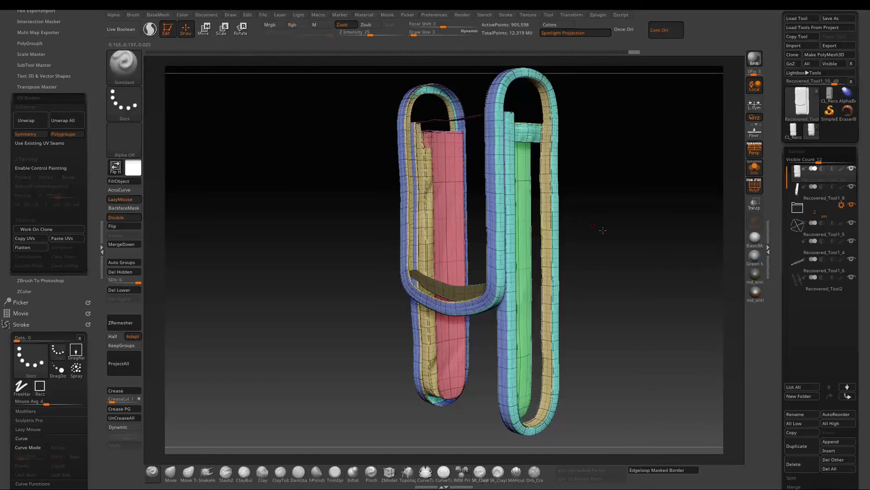
{"action": "left_click_drag", "start_coordinate": [605, 229], "coordinate": [653, 234]}
{"action": "key", "text": "ctrl+shift+z"}
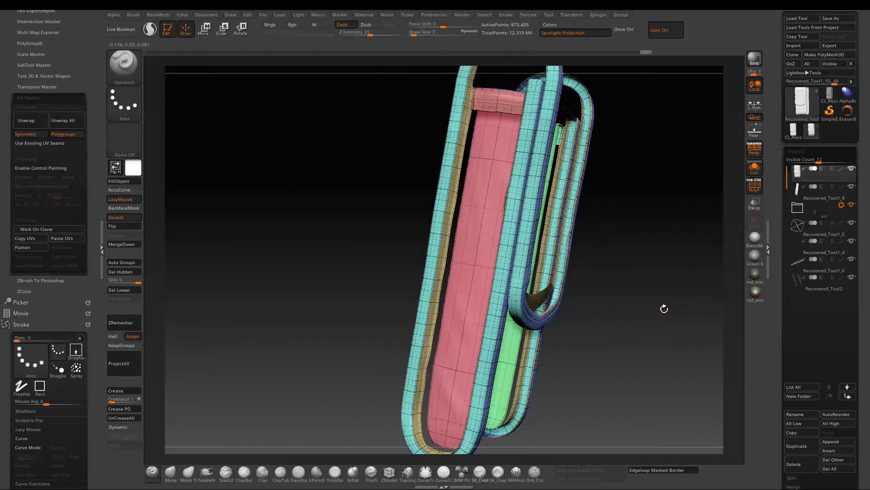
{"action": "mouse_move", "coordinate": [664, 309]}
{"action": "left_mouse_down"}
{"action": "mouse_move", "coordinate": [360, 267]}
{"action": "mouse_move", "coordinate": [358, 288]}
{"action": "mouse_move", "coordinate": [340, 251]}
{"action": "mouse_move", "coordinate": [269, 263]}
{"action": "mouse_move", "coordinate": [298, 268]}
{"action": "left_mouse_up"}
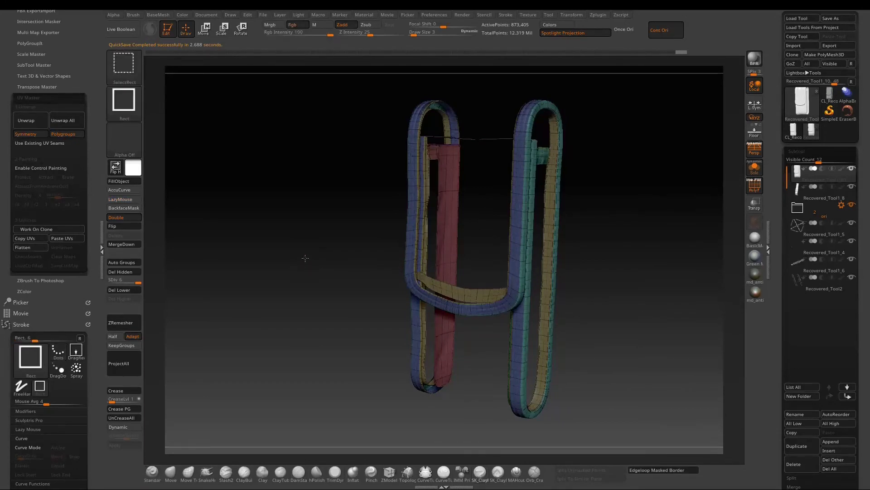
{"action": "left_click", "coordinate": [305, 257], "text": "ctrl+shift"}
{"action": "key", "text": "shift+f"}
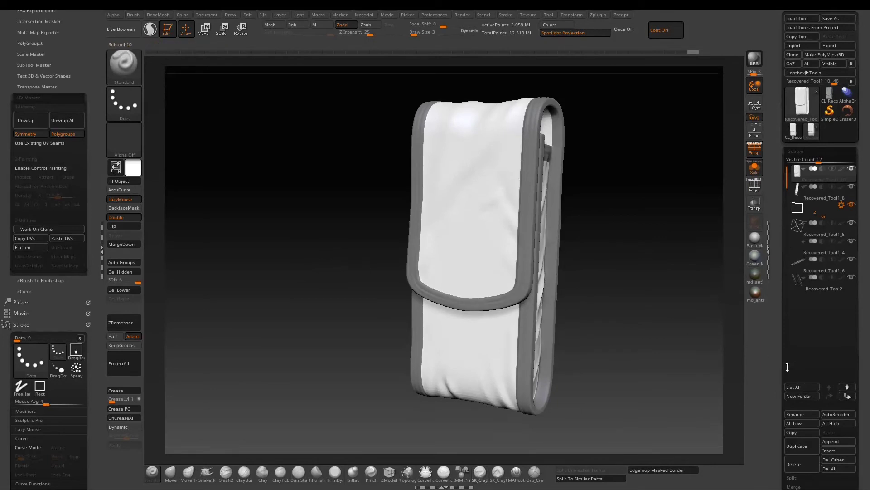
Create a UV-based surface noise on the pouch body using knurled_pattern.jpg as its alpha.
{"action": "left_click_drag", "start_coordinate": [780, 370], "coordinate": [777, 283]}
{"action": "scroll", "coordinate": [777, 283], "scroll_direction": "down", "scroll_amount": 4}
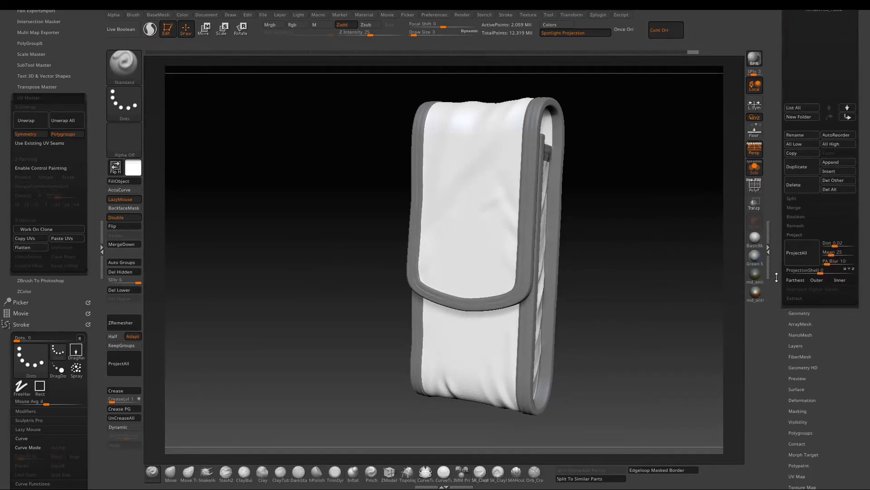
{"action": "left_click", "coordinate": [797, 354]}
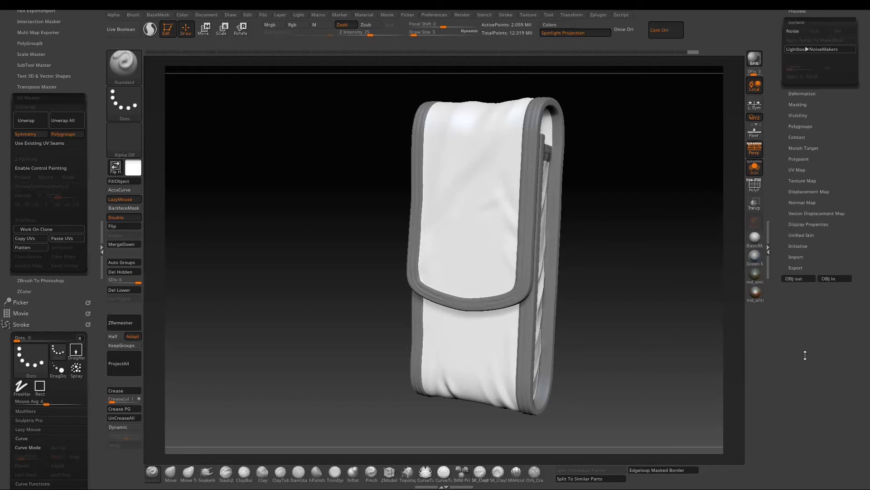
{"action": "left_click", "coordinate": [793, 230]}
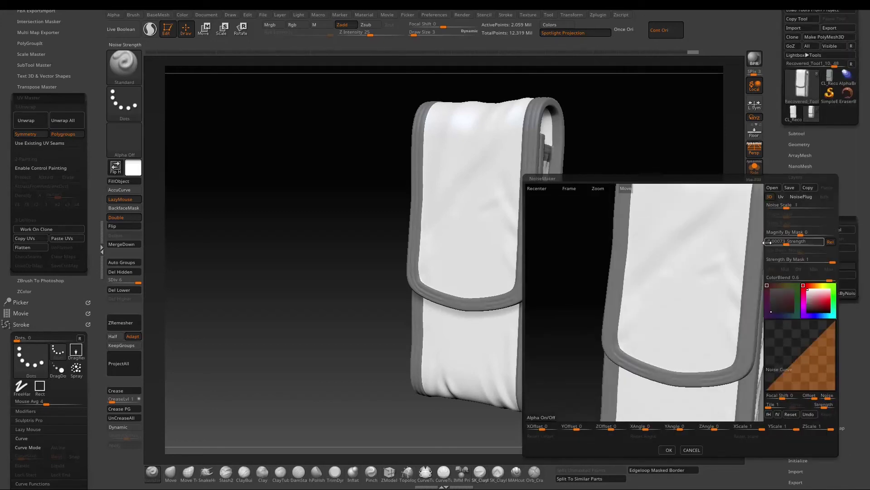
{"action": "left_click", "coordinate": [782, 197]}
{"action": "left_click", "coordinate": [535, 418]}
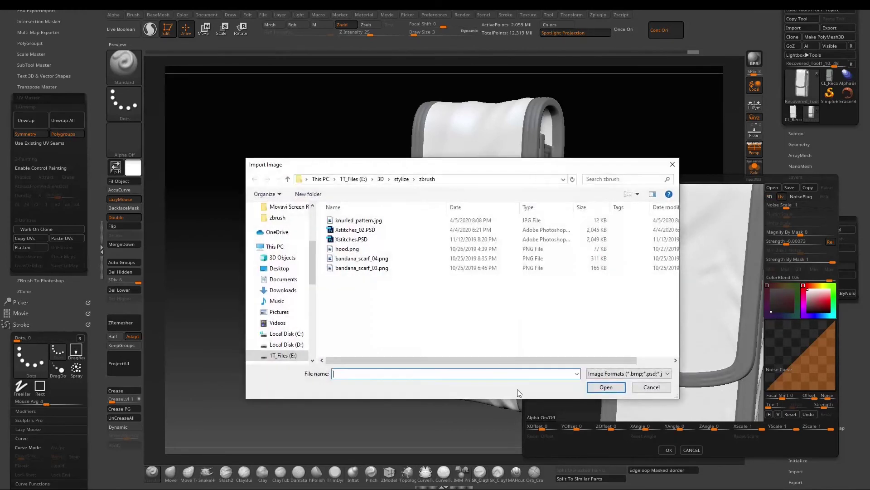
{"action": "left_click", "coordinate": [358, 220]}
{"action": "left_click", "coordinate": [607, 387]}
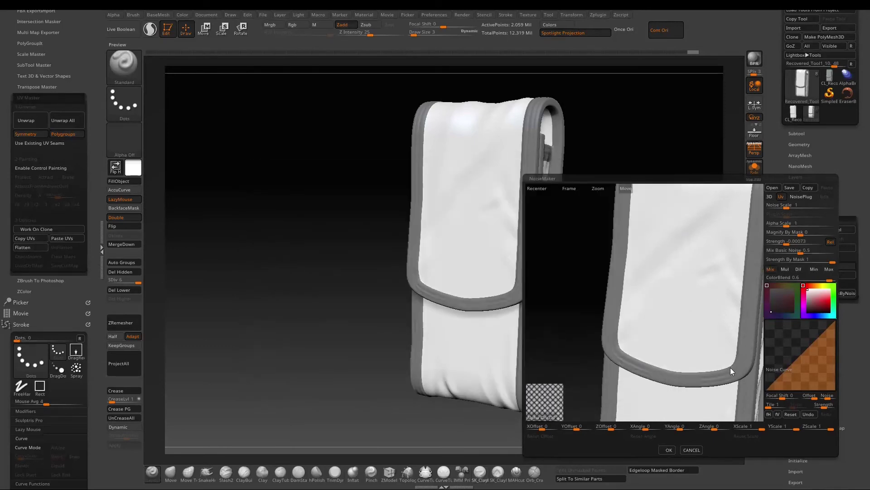
Set the noise to Alpha Scale 0.02195, Strength -0.11688, Magnify By Mask -10 and Mix Basic Noise 0, and apply it to the mesh.
{"action": "left_click_drag", "start_coordinate": [781, 230], "coordinate": [809, 243]}
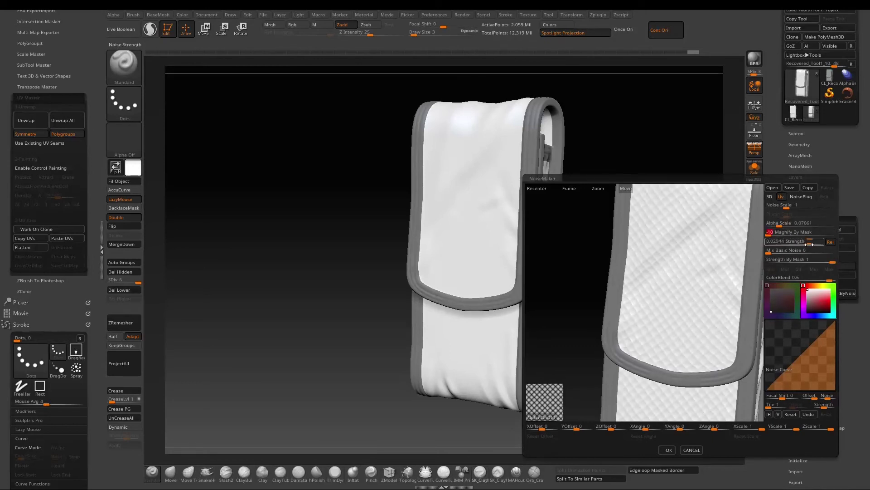
{"action": "left_click_drag", "start_coordinate": [772, 226], "coordinate": [779, 226]}
{"action": "left_click_drag", "start_coordinate": [789, 226], "coordinate": [778, 224]}
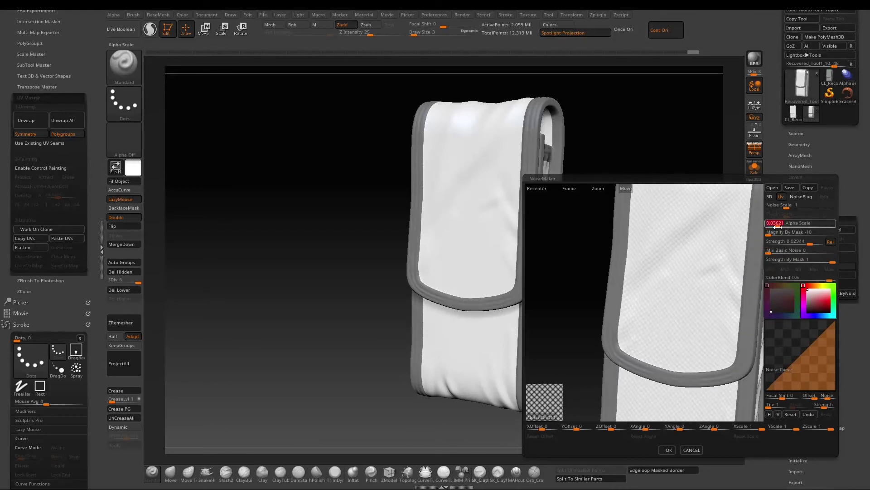
{"action": "mouse_move", "coordinate": [779, 243]}
{"action": "left_mouse_down"}
{"action": "mouse_move", "coordinate": [787, 245]}
{"action": "mouse_move", "coordinate": [778, 245]}
{"action": "left_mouse_up"}
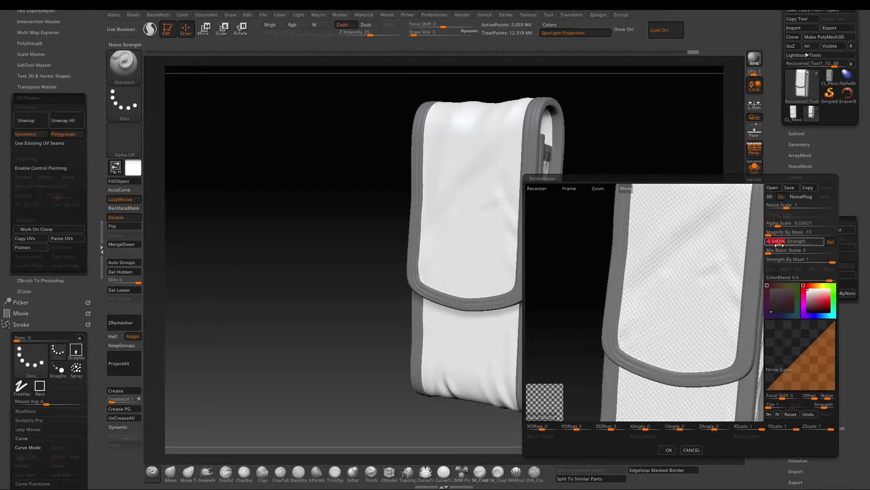
{"action": "left_click_drag", "start_coordinate": [779, 224], "coordinate": [776, 225]}
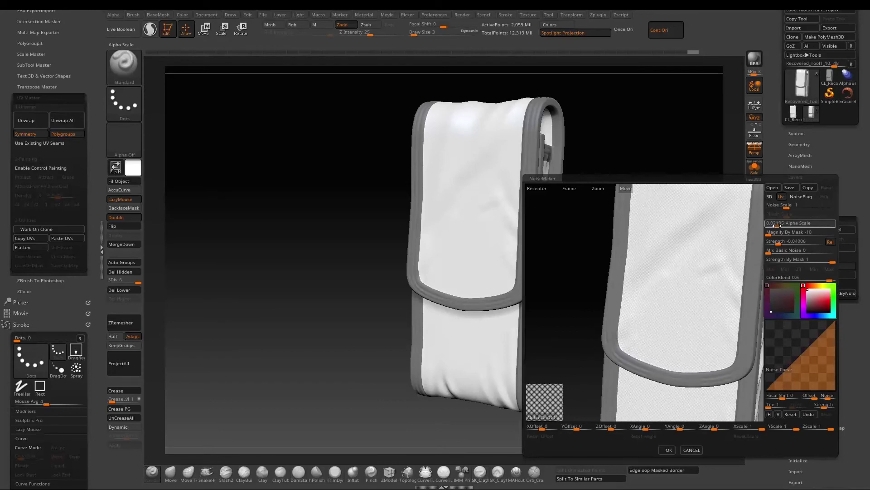
{"action": "left_click_drag", "start_coordinate": [778, 243], "coordinate": [774, 243]}
{"action": "left_click_drag", "start_coordinate": [609, 258], "coordinate": [554, 260]}
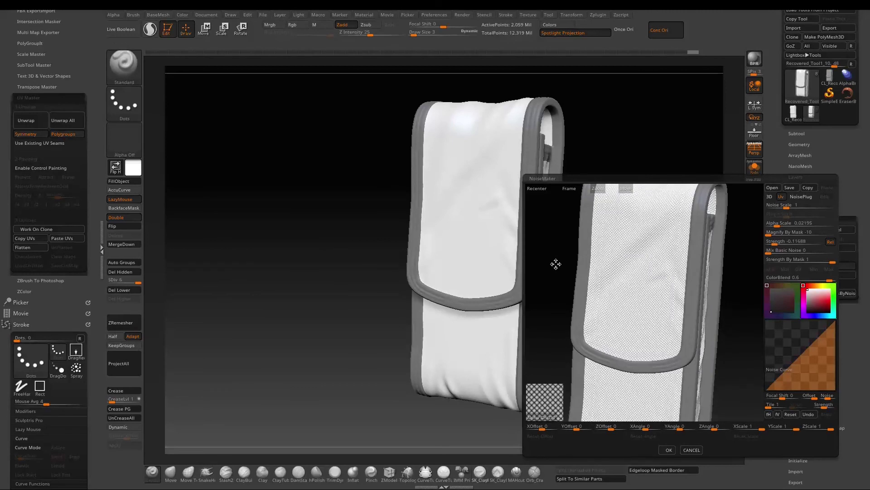
{"action": "left_click", "coordinate": [666, 449]}
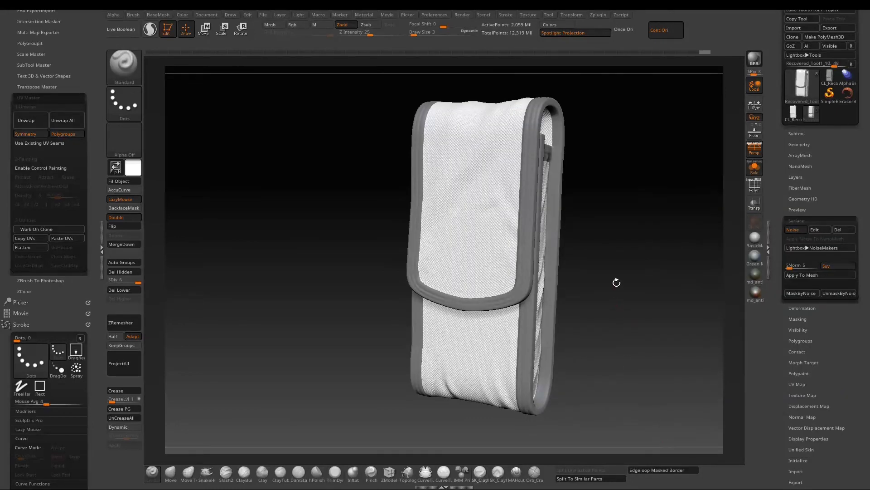
{"action": "left_click", "coordinate": [801, 274]}
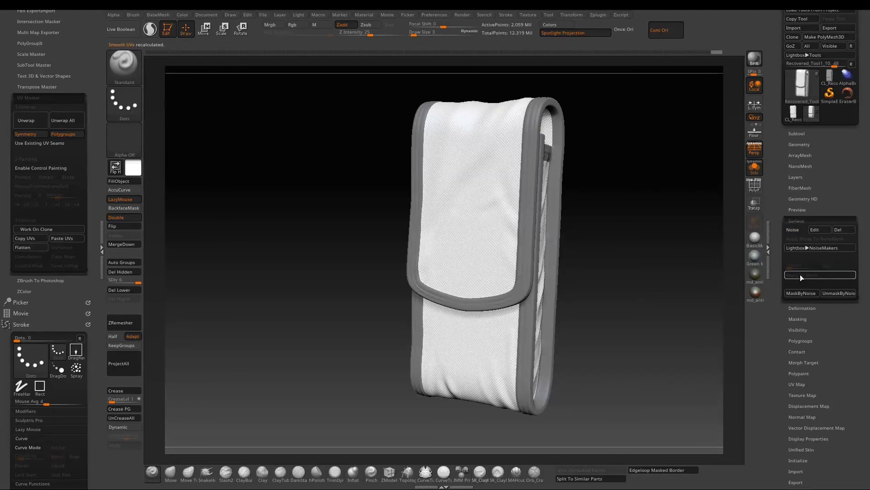
Show all pouch subtools together, clear the trim mask and switch the model to the green material.
{"action": "left_click", "coordinate": [797, 134]}
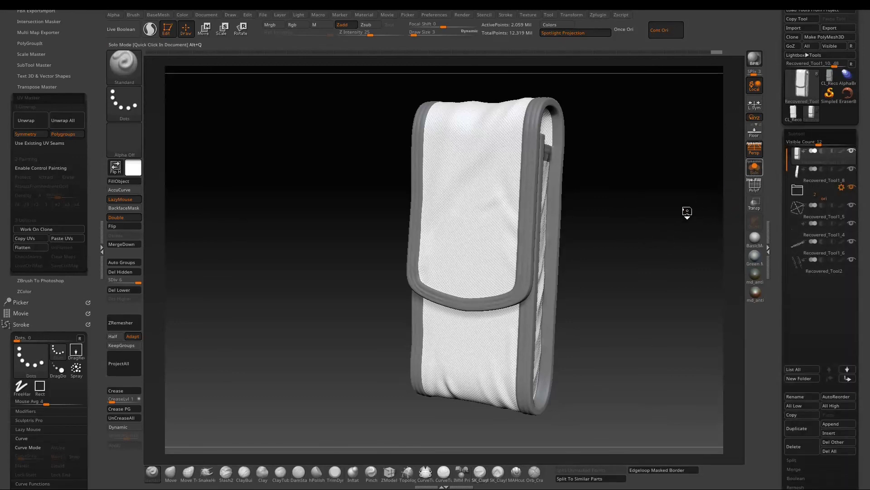
{"action": "key", "text": "alt+q"}
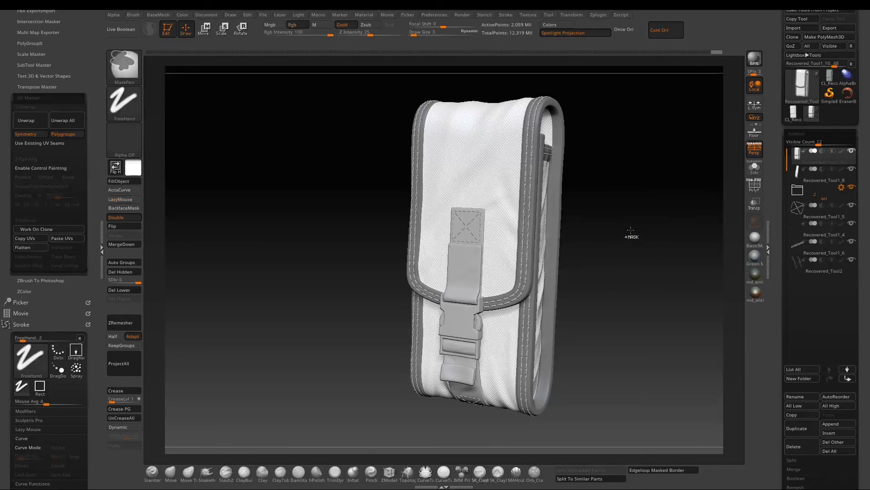
{"action": "left_click", "coordinate": [631, 231], "text": "ctrl"}
{"action": "mouse_move", "coordinate": [632, 219]}
{"action": "left_mouse_down", "text": "ctrl"}
{"action": "mouse_move", "coordinate": [653, 242]}
{"action": "mouse_move", "coordinate": [613, 257]}
{"action": "mouse_move", "coordinate": [597, 252]}
{"action": "mouse_move", "coordinate": [646, 256]}
{"action": "left_mouse_up", "text": "ctrl"}
{"action": "left_click", "coordinate": [755, 256]}
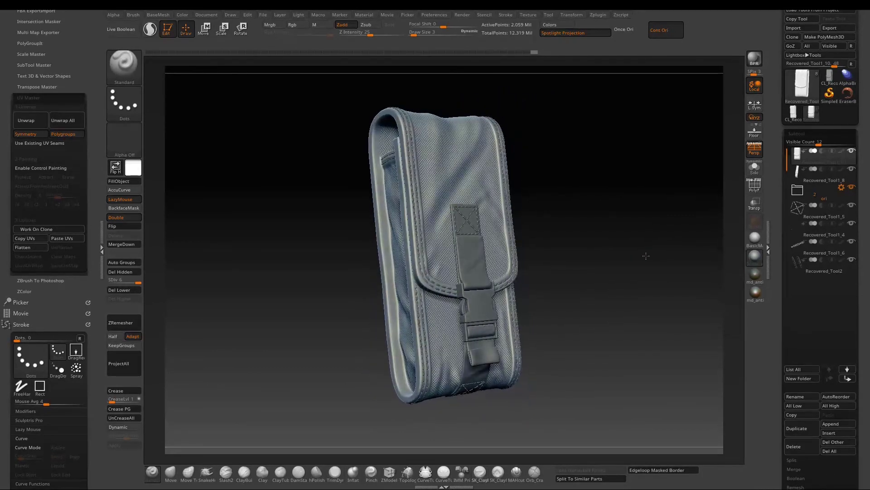